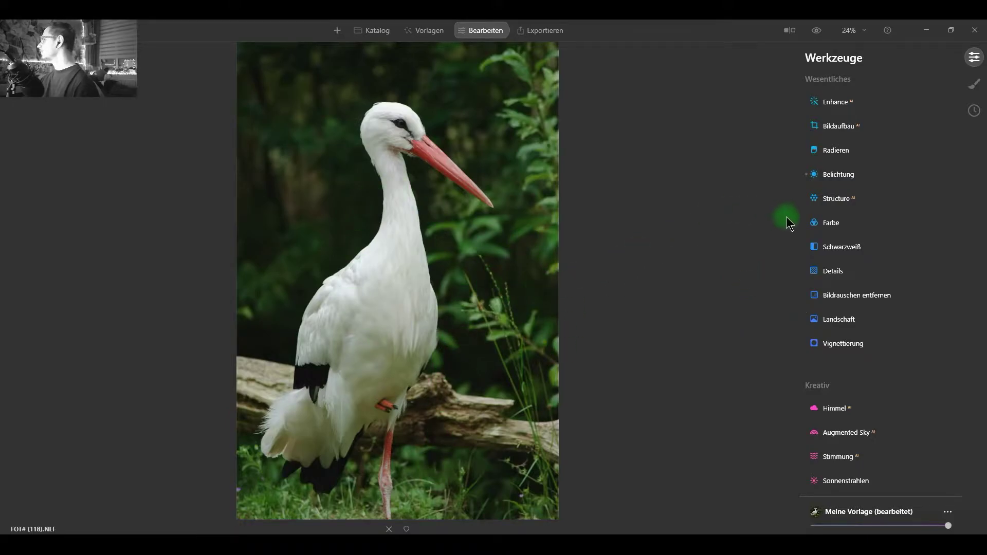
# Step: Set the Enhance AI accent (Hervorhebung) to 20 and check it in a before/after split
pyautogui.click(838, 102)
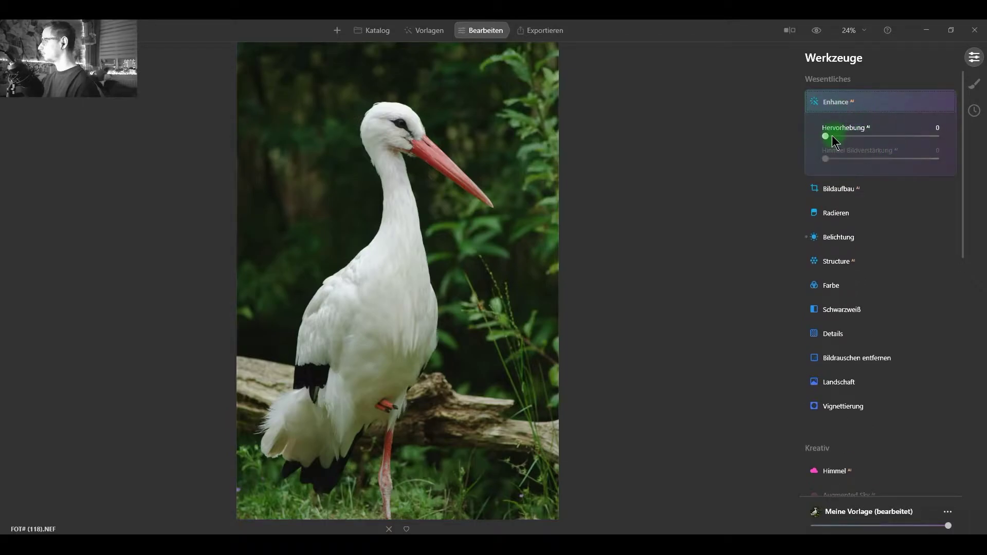
pyautogui.moveTo(827, 137); pyautogui.dragTo(889, 137)
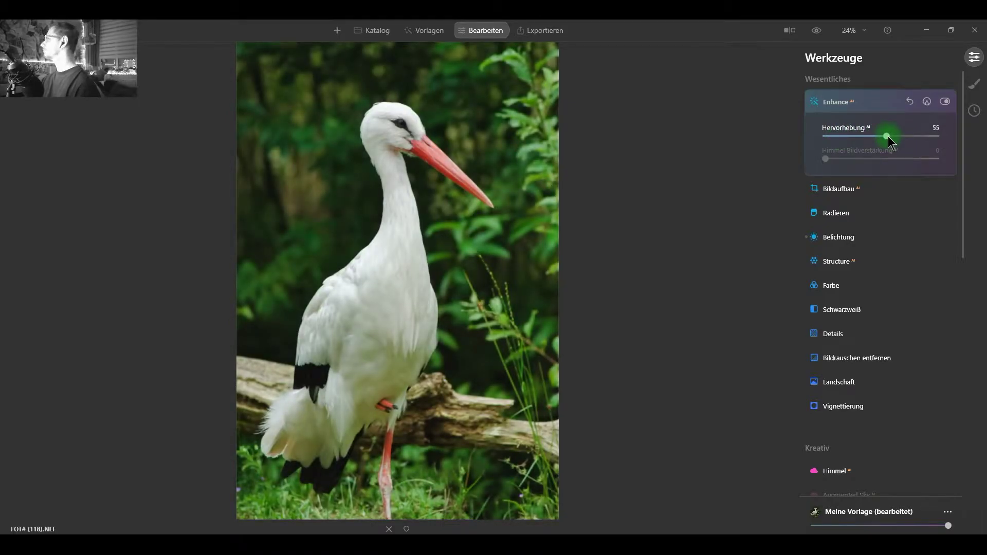
pyautogui.moveTo(871, 136); pyautogui.dragTo(849, 137)
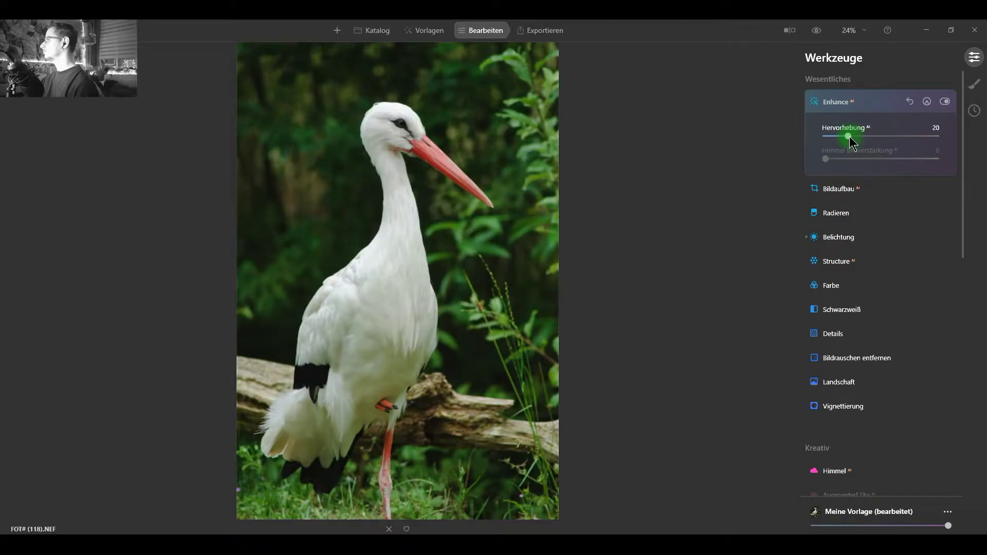
pyautogui.click(789, 29)
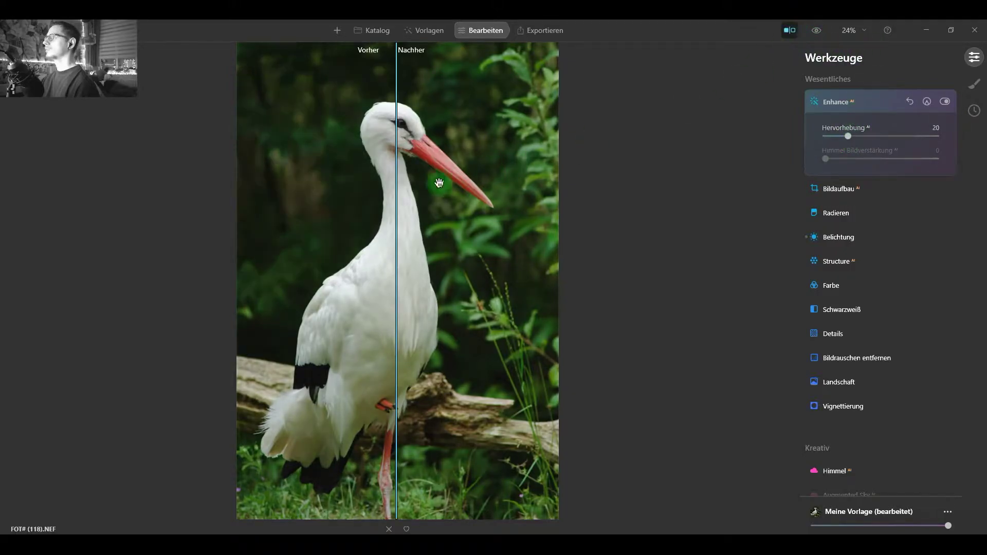
pyautogui.moveTo(396, 177)
pyautogui.mouseDown()
pyautogui.moveTo(485, 183)
pyautogui.moveTo(311, 189)
pyautogui.moveTo(590, 183)
pyautogui.moveTo(220, 193)
pyautogui.moveTo(589, 219)
pyautogui.moveTo(293, 218)
pyautogui.moveTo(561, 219)
pyautogui.moveTo(293, 220)
pyautogui.moveTo(490, 222)
pyautogui.mouseUp()
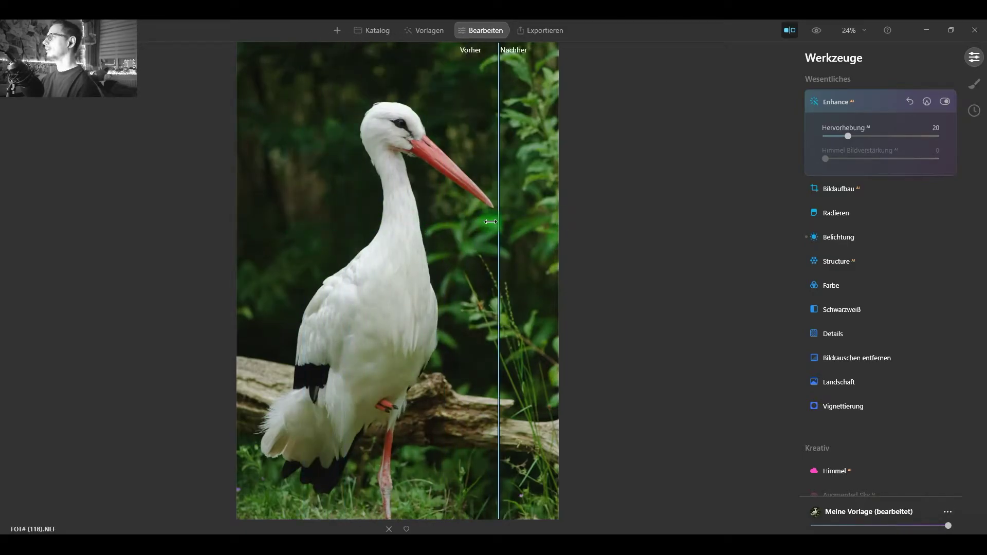
pyautogui.click(790, 30)
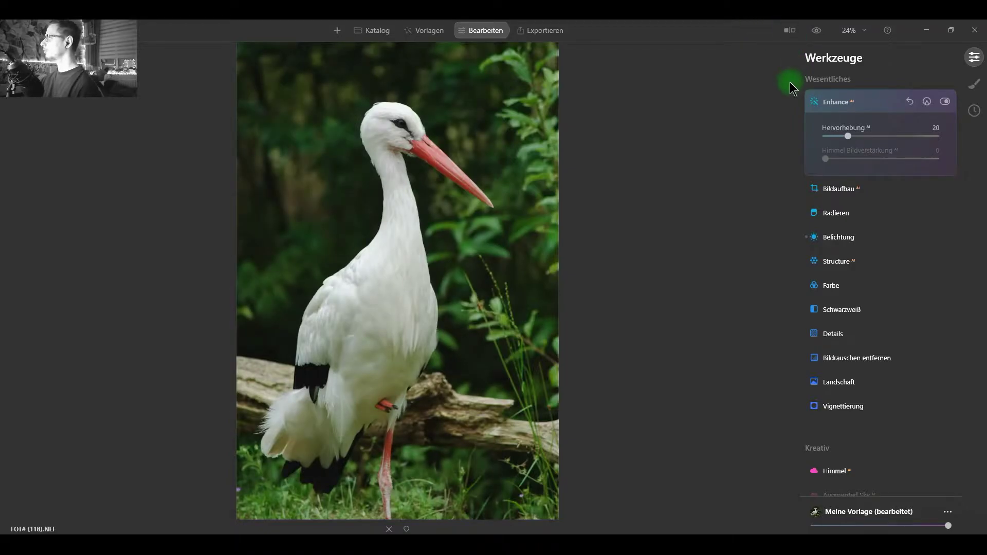
pyautogui.click(841, 106)
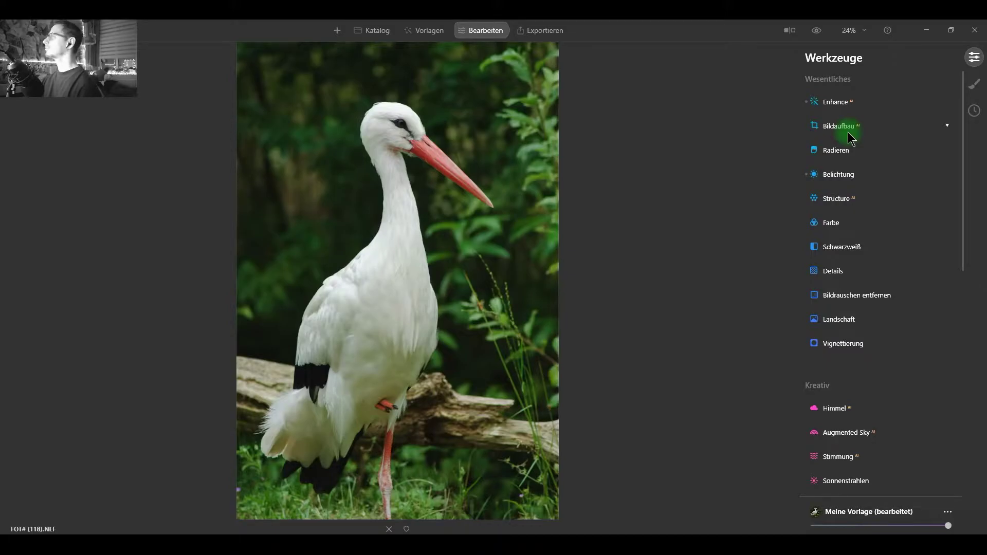
# Step: Try the AI auto-composition in Bildaufbau AI and set the crop ratio to Frei
pyautogui.click(848, 127)
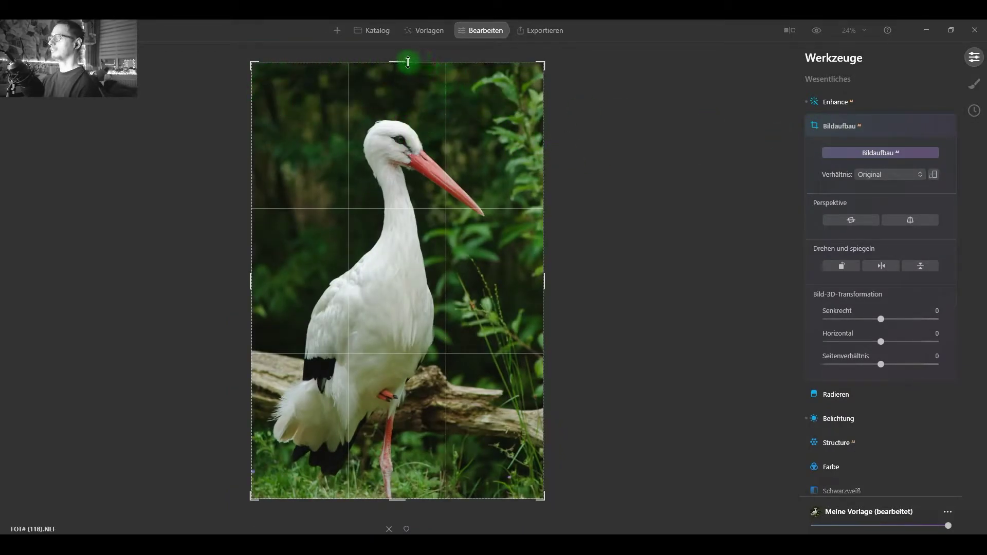
pyautogui.moveTo(404, 62); pyautogui.dragTo(403, 70)
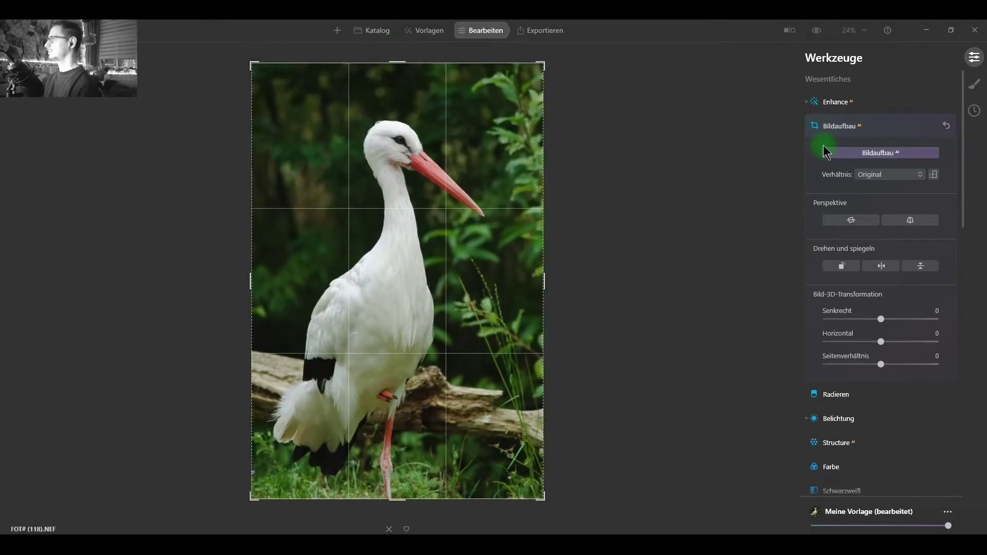
pyautogui.click(842, 155)
pyautogui.click(843, 154)
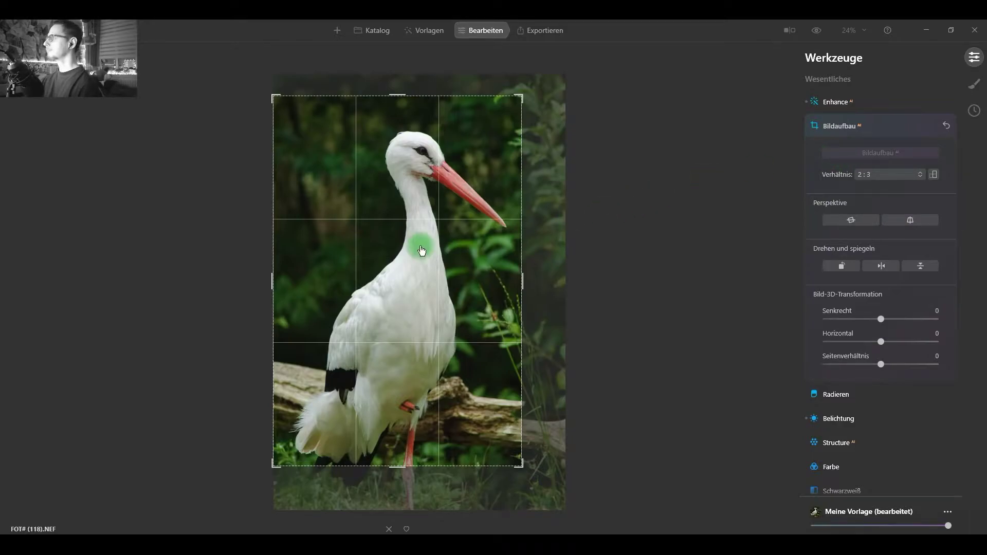
pyautogui.click(897, 175)
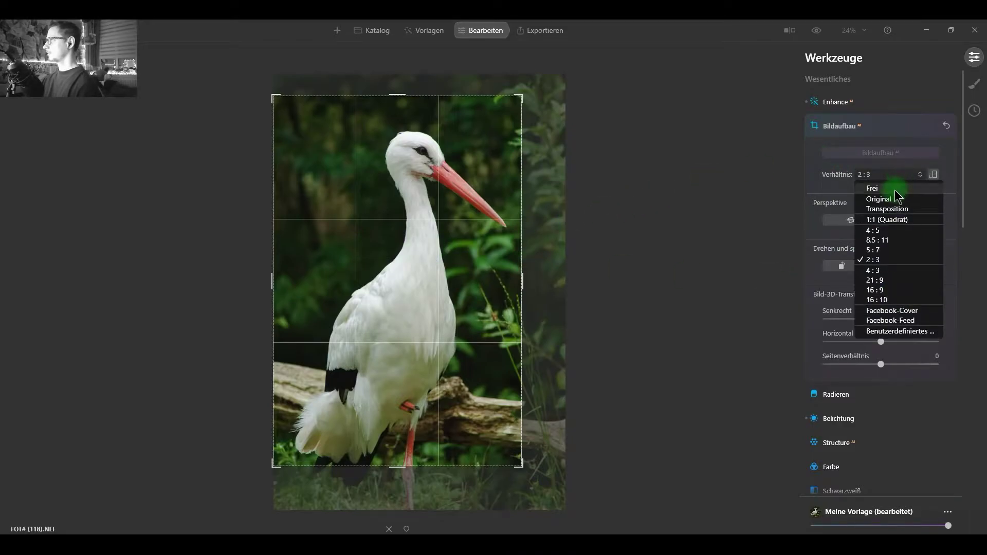
pyautogui.click(894, 189)
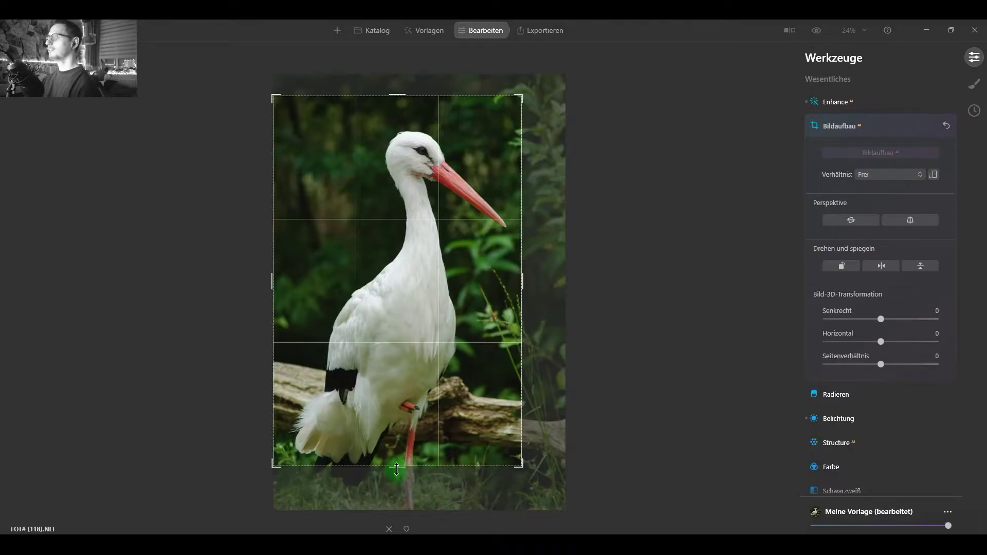
# Step: Reposition the crop edges tightly around the stork, lowering the top edge, and apply
pyautogui.moveTo(397, 469); pyautogui.dragTo(389, 497)
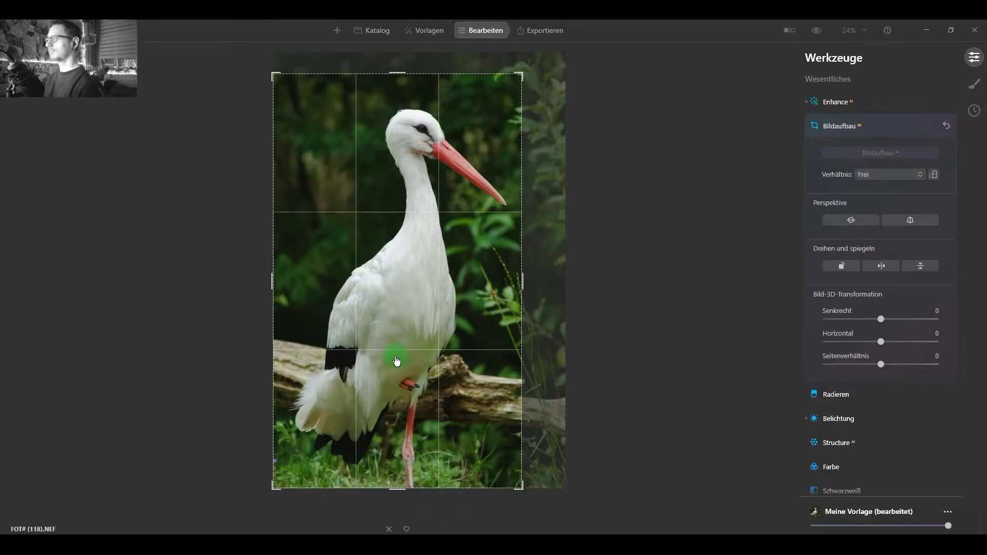
pyautogui.moveTo(396, 362)
pyautogui.mouseDown()
pyautogui.moveTo(394, 330)
pyautogui.moveTo(416, 334)
pyautogui.mouseUp()
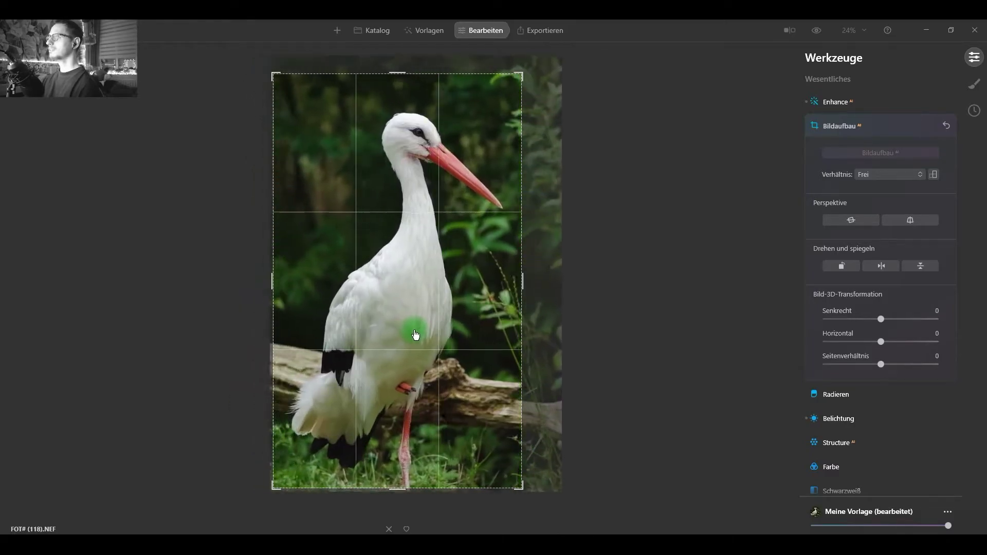
pyautogui.moveTo(523, 303); pyautogui.dragTo(610, 302)
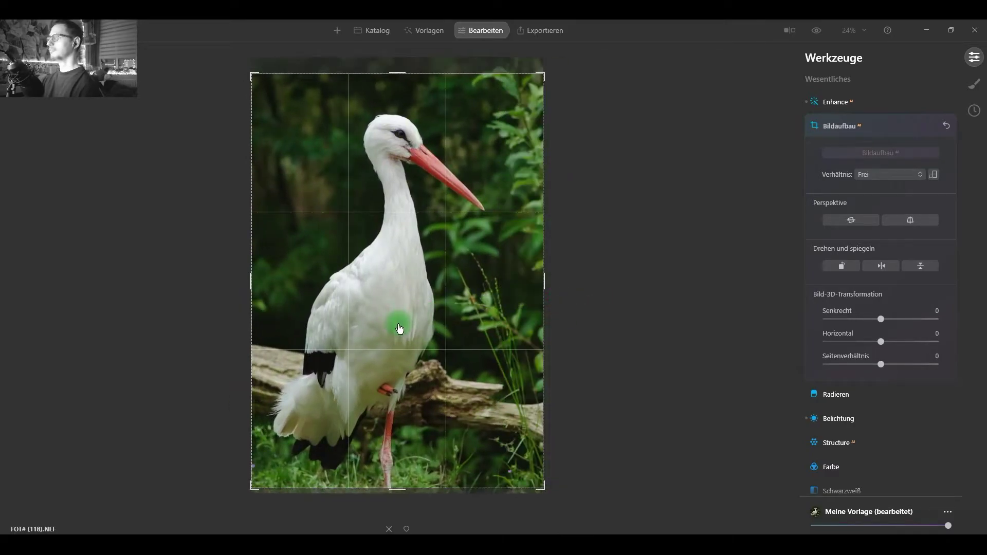
pyautogui.moveTo(395, 75); pyautogui.dragTo(396, 89)
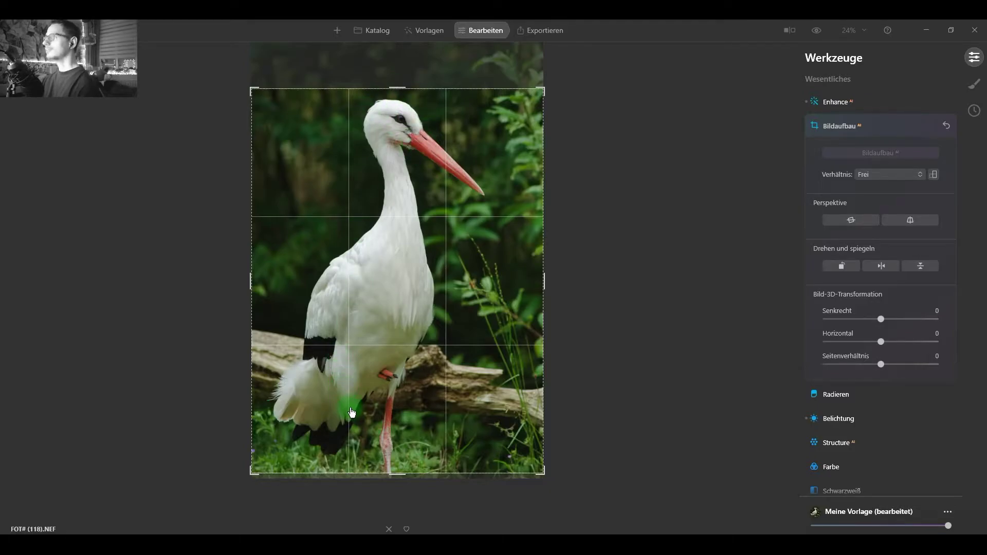
pyautogui.click(847, 135)
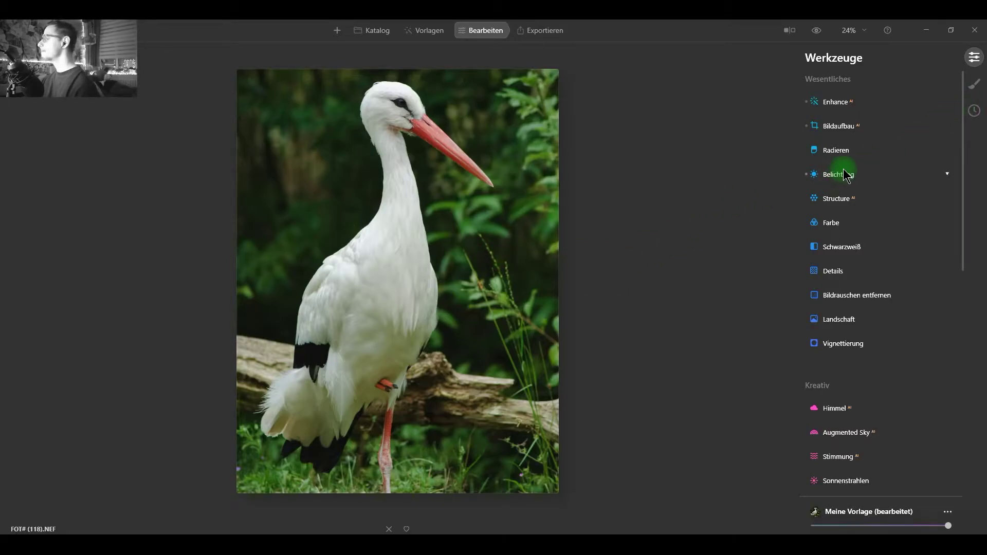
# Step: Raise sharpening, boost large-scale detail to 33 and slightly reduce small detail
pyautogui.click(836, 274)
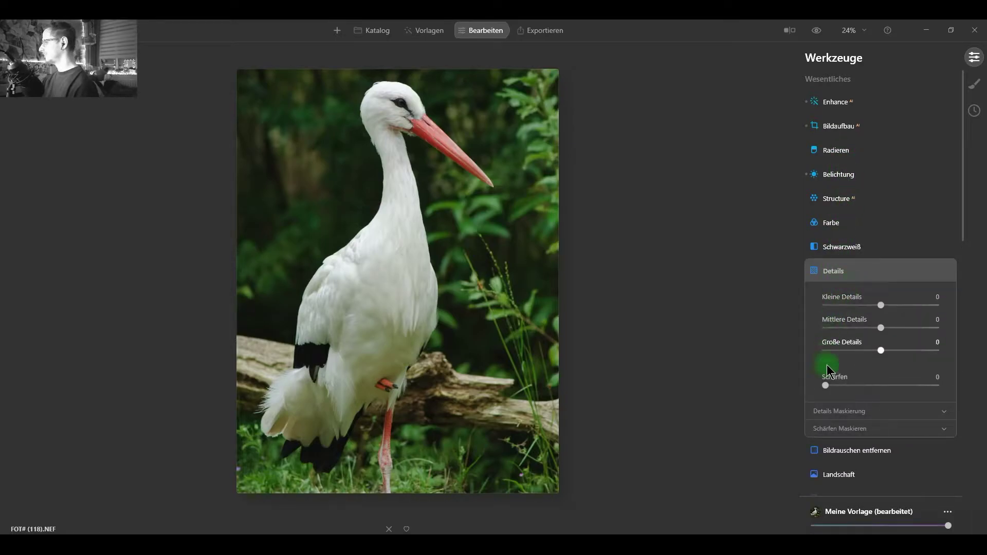
pyautogui.moveTo(825, 390); pyautogui.dragTo(856, 389)
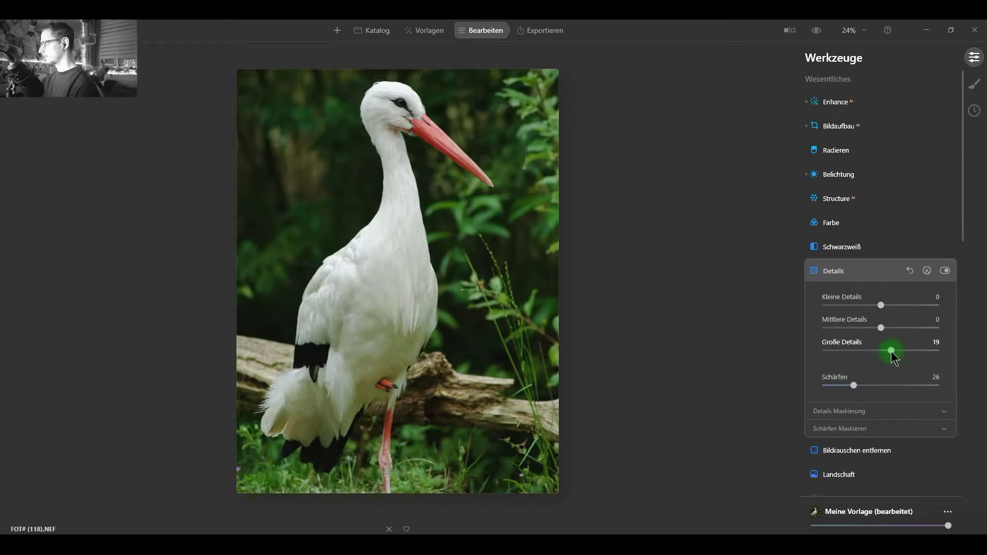
pyautogui.moveTo(891, 351); pyautogui.dragTo(899, 350)
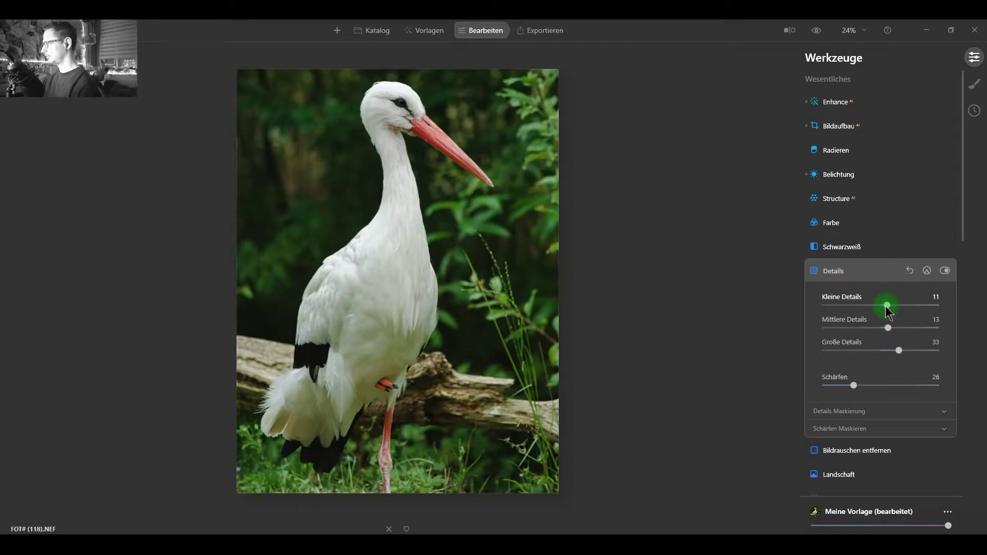
pyautogui.moveTo(887, 306); pyautogui.dragTo(885, 307)
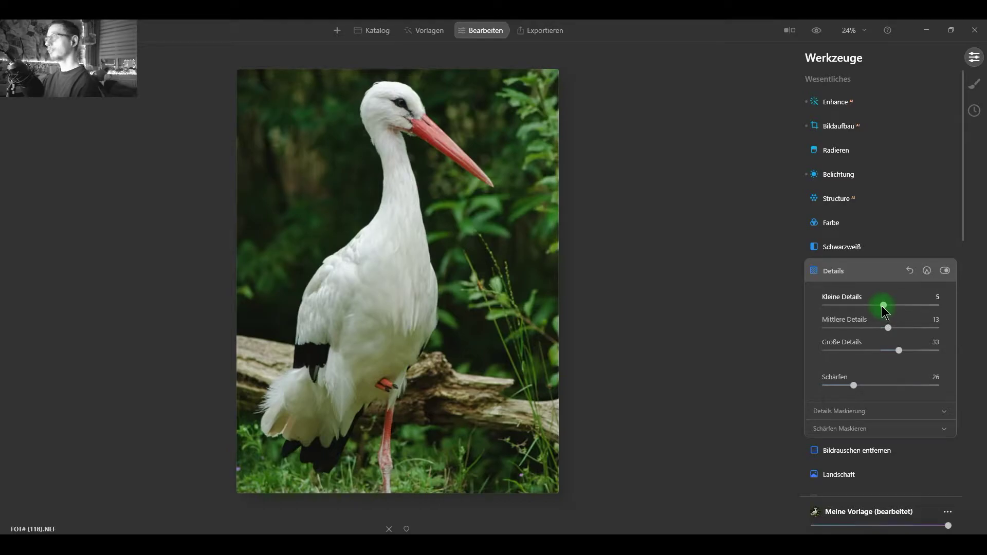
pyautogui.click(834, 271)
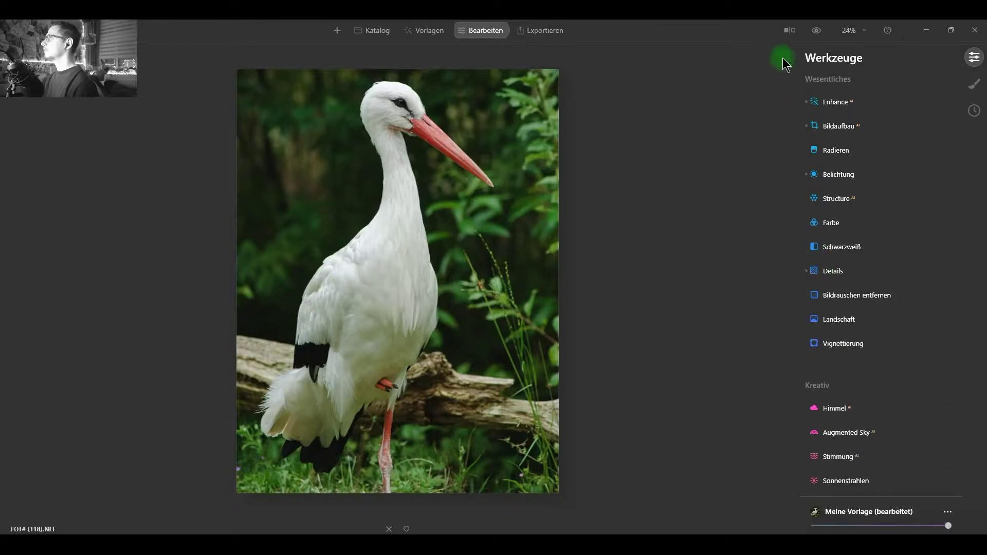
# Step: Sweep the before/after divider across the stork, then turn the comparison off
pyautogui.click(791, 32)
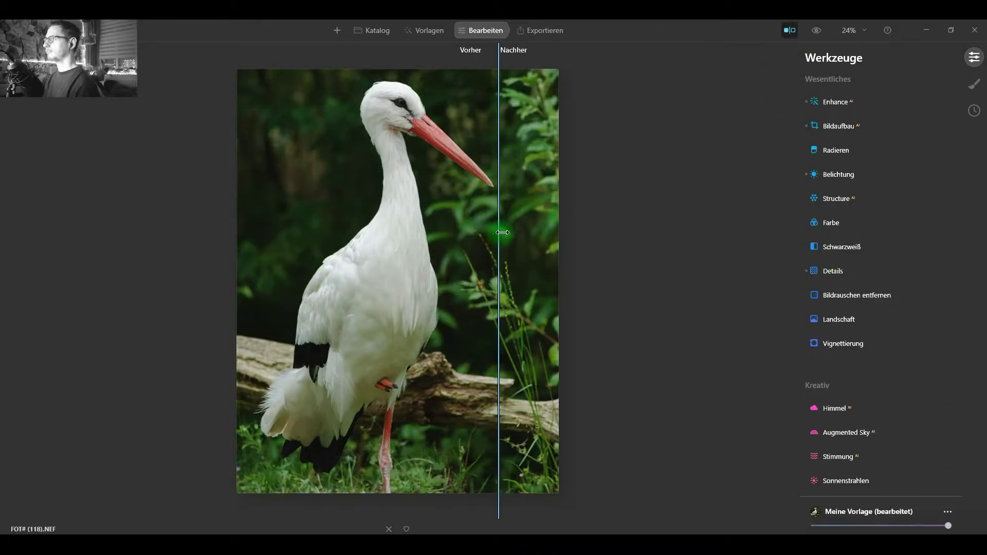
pyautogui.moveTo(491, 234)
pyautogui.mouseDown()
pyautogui.moveTo(308, 258)
pyautogui.moveTo(498, 257)
pyautogui.moveTo(249, 260)
pyautogui.moveTo(495, 269)
pyautogui.moveTo(289, 267)
pyautogui.moveTo(473, 272)
pyautogui.moveTo(289, 281)
pyautogui.moveTo(501, 283)
pyautogui.moveTo(288, 276)
pyautogui.mouseUp()
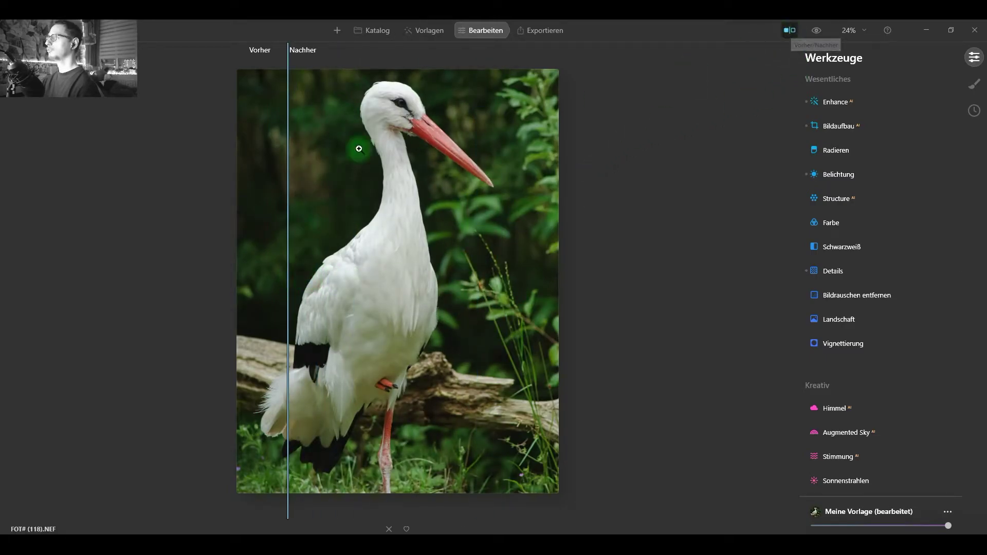
pyautogui.moveTo(288, 198); pyautogui.dragTo(392, 202)
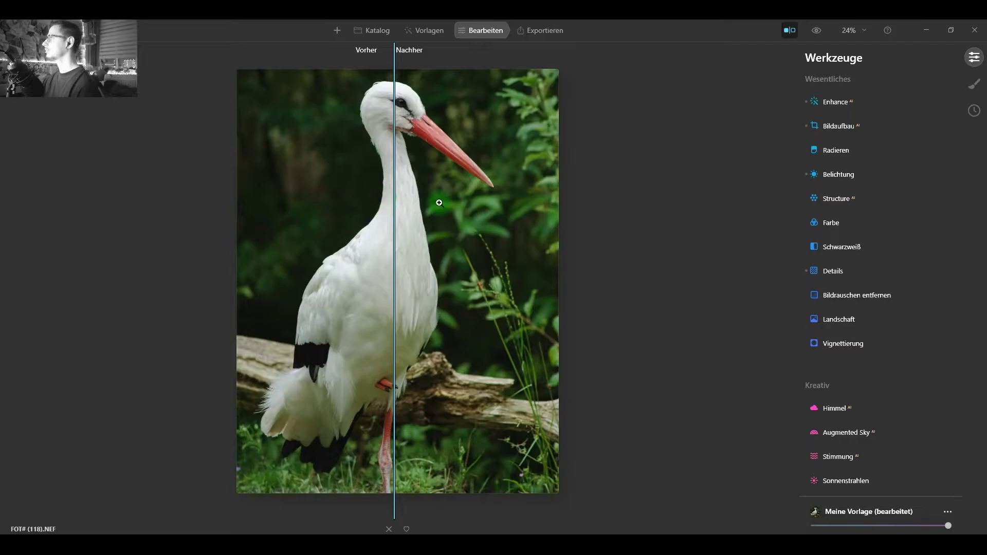
pyautogui.click(789, 31)
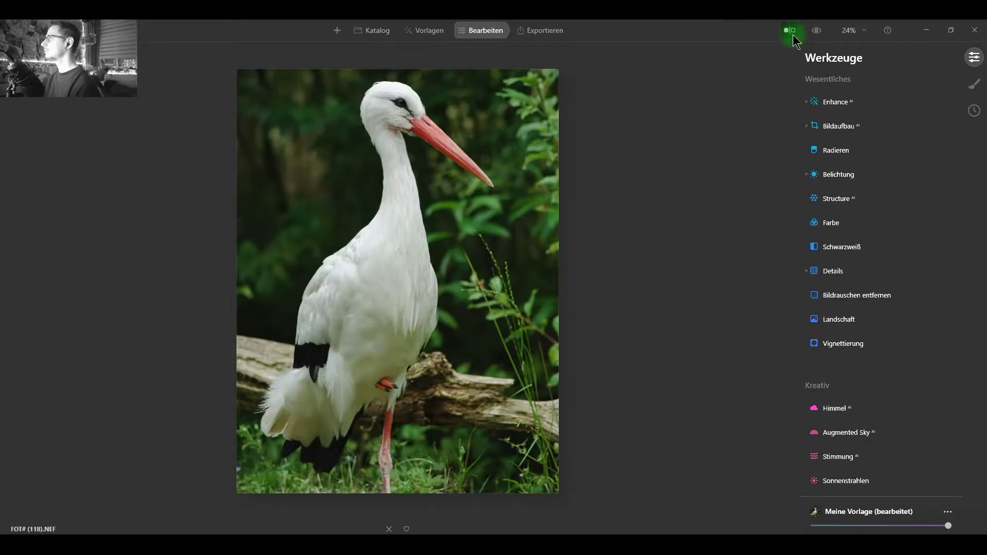
# Step: Set Structure AI Menge to 100 and start a Malmaske paint mask for it
pyautogui.click(842, 199)
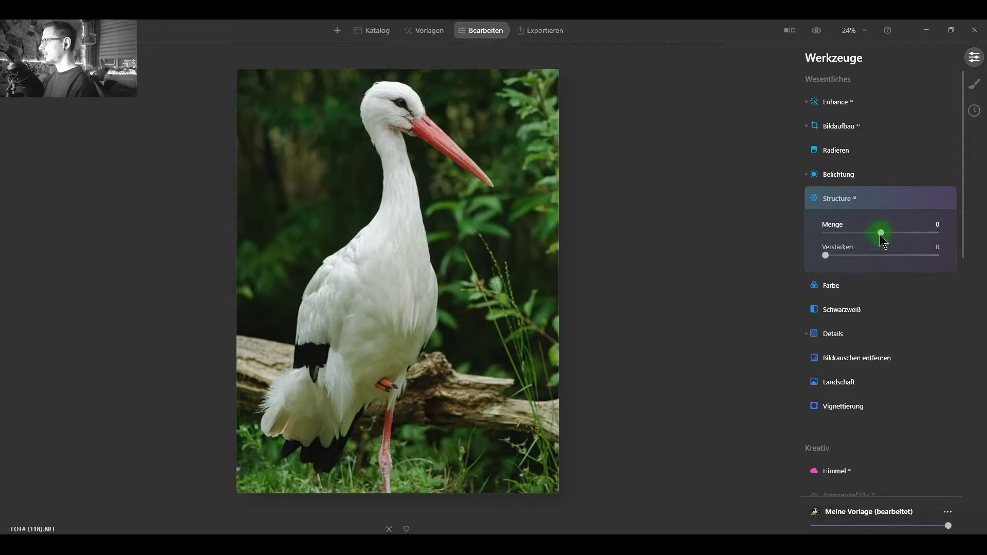
pyautogui.moveTo(882, 232); pyautogui.dragTo(951, 235)
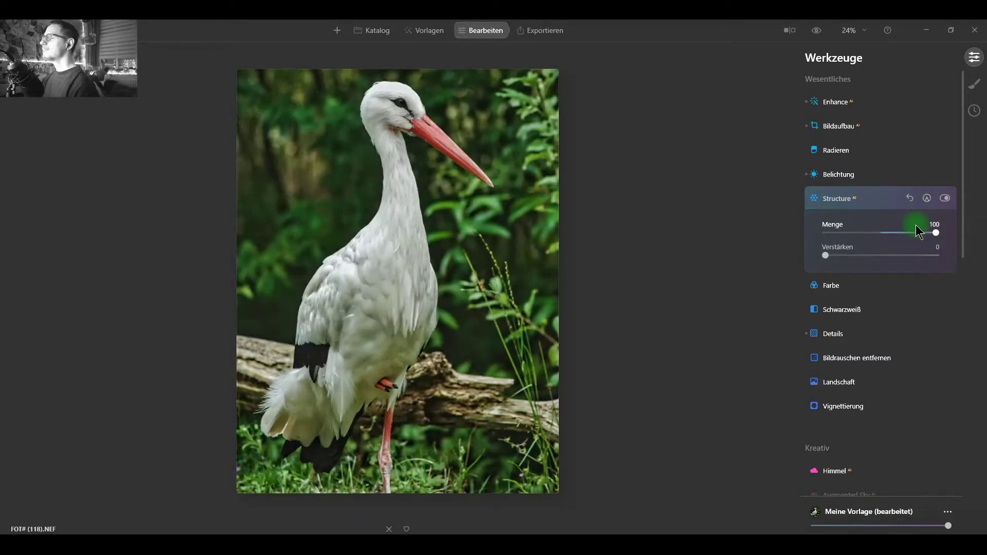
pyautogui.click(928, 199)
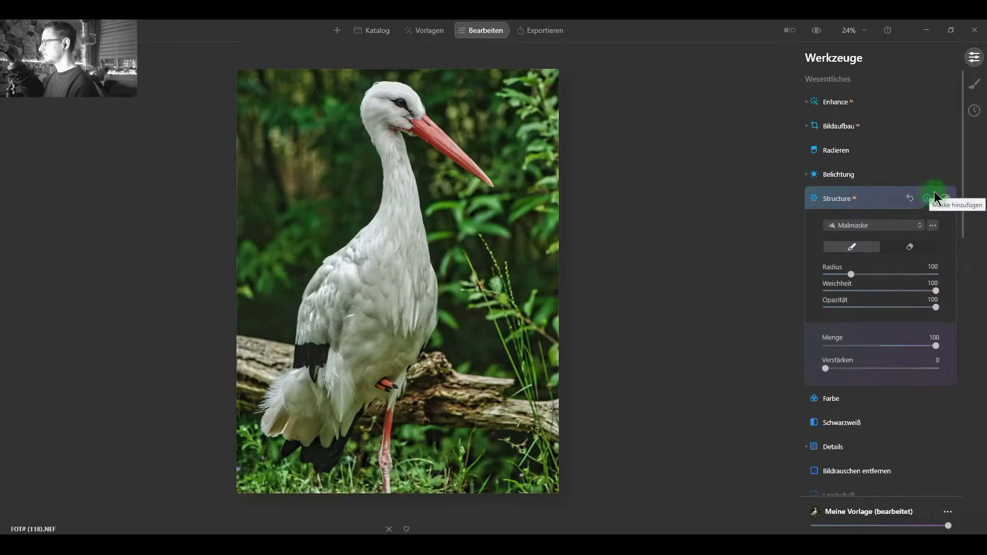
# Step: Switch the mask brush to the eraser at radius 56 and show the mask overlay
pyautogui.click(911, 249)
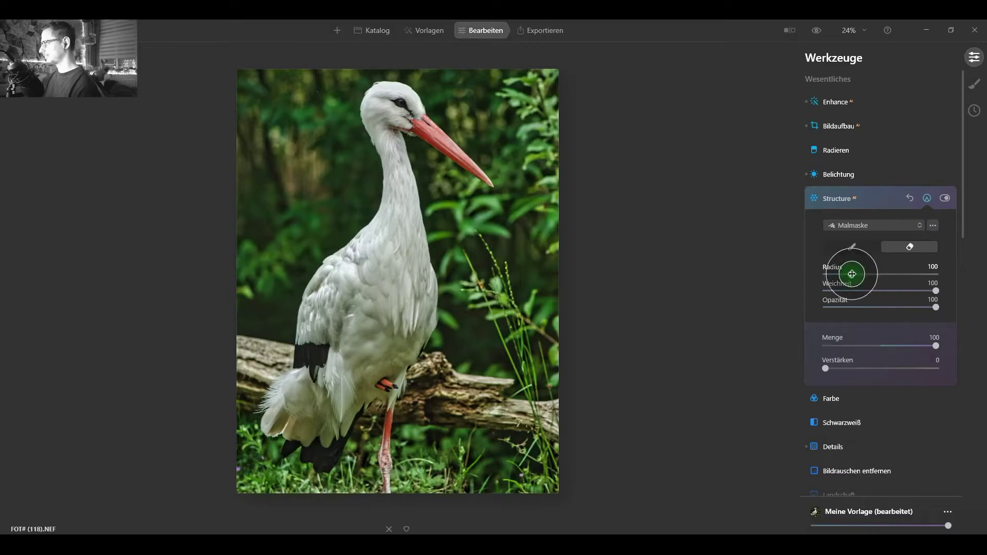
pyautogui.moveTo(852, 271); pyautogui.dragTo(839, 274)
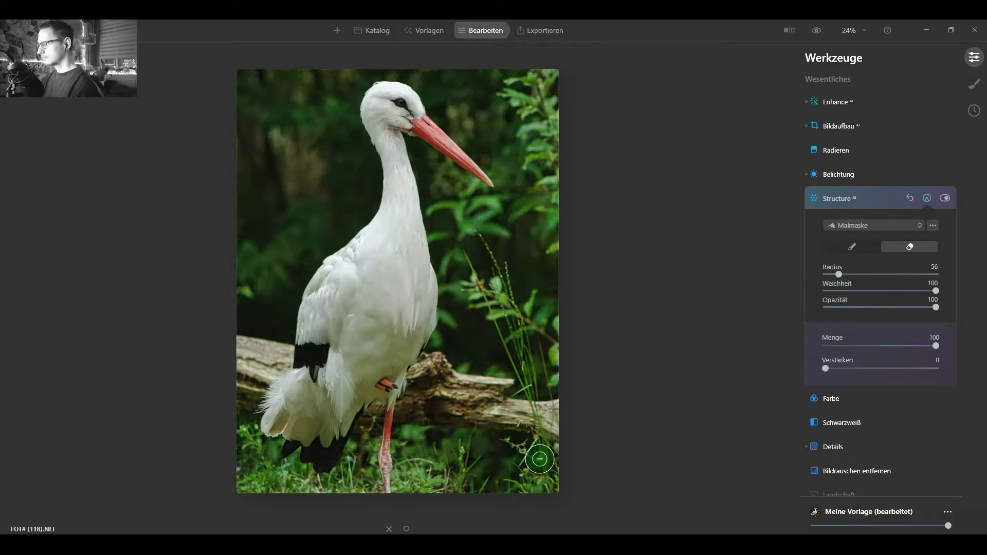
pyautogui.moveTo(535, 456); pyautogui.dragTo(530, 502)
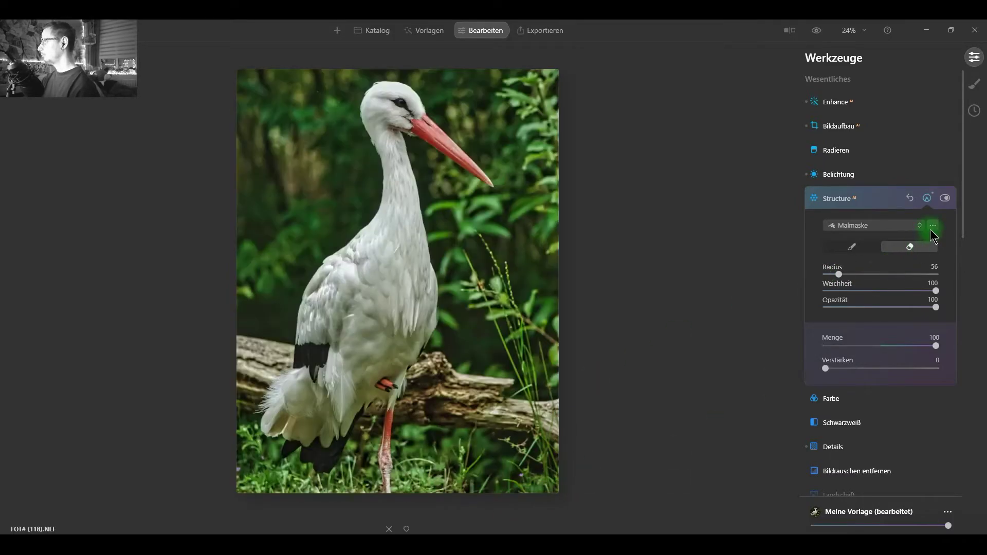
pyautogui.click(934, 226)
pyautogui.click(944, 337)
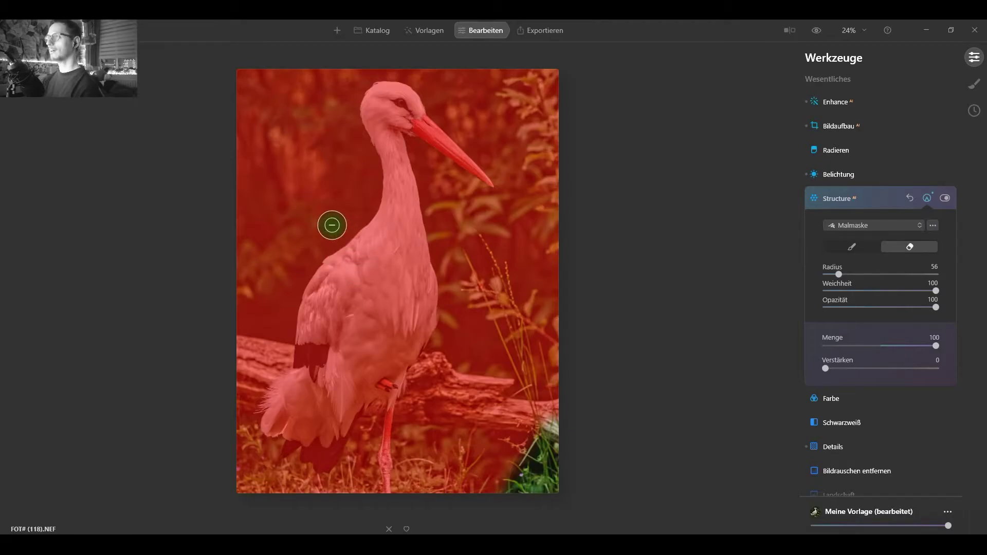
# Step: Erase the mask from the grass, log and foliage along the right edge
pyautogui.moveTo(558, 357); pyautogui.dragTo(530, 344)
pyautogui.moveTo(522, 302)
pyautogui.mouseDown()
pyautogui.moveTo(529, 286)
pyautogui.moveTo(560, 337)
pyautogui.moveTo(557, 280)
pyautogui.moveTo(575, 293)
pyautogui.moveTo(513, 176)
pyautogui.moveTo(524, 216)
pyautogui.moveTo(456, 430)
pyautogui.moveTo(508, 357)
pyautogui.moveTo(504, 470)
pyautogui.moveTo(525, 375)
pyautogui.moveTo(481, 511)
pyautogui.moveTo(501, 467)
pyautogui.moveTo(452, 481)
pyautogui.moveTo(434, 500)
pyautogui.moveTo(471, 465)
pyautogui.moveTo(452, 505)
pyautogui.mouseUp()
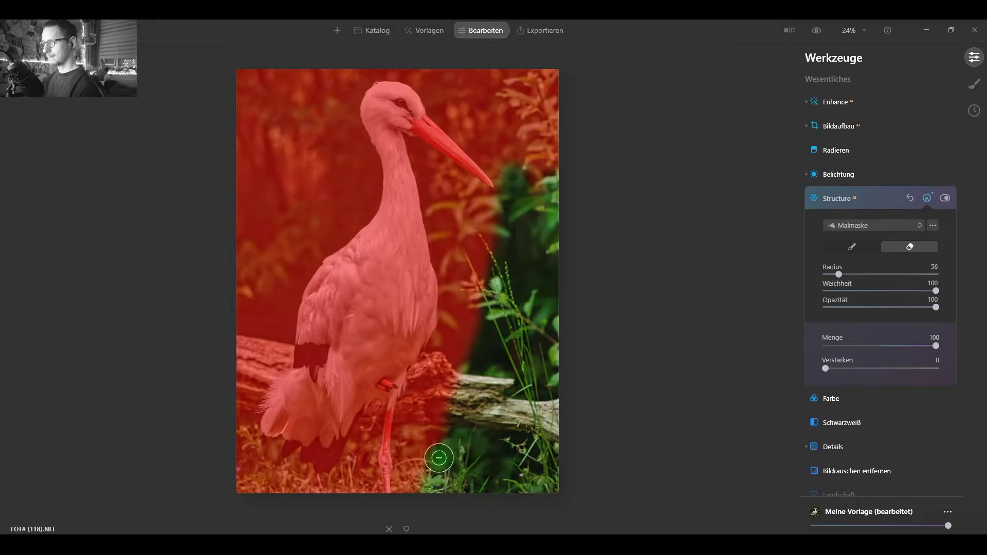
pyautogui.moveTo(550, 202); pyautogui.dragTo(561, 121)
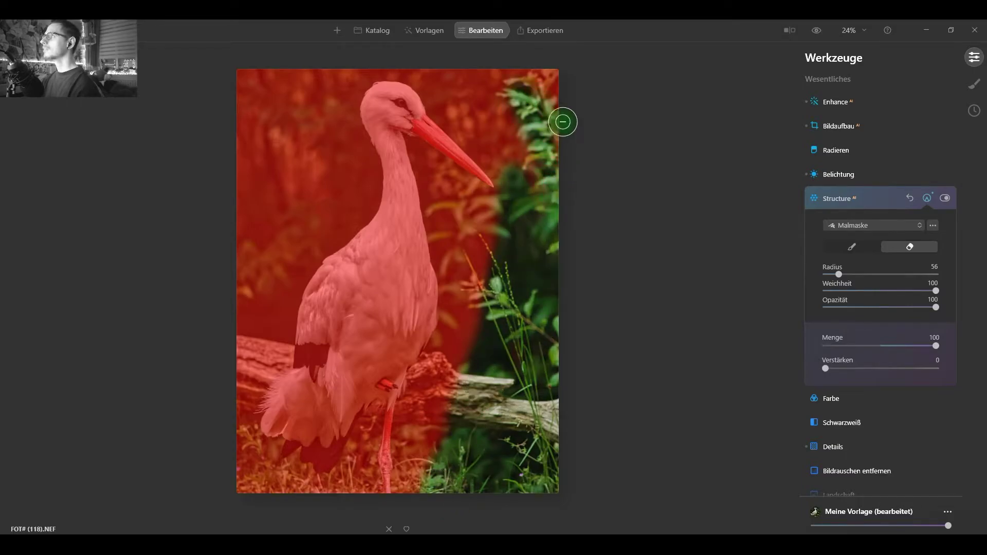
pyautogui.moveTo(537, 163)
pyautogui.mouseDown()
pyautogui.moveTo(522, 67)
pyautogui.moveTo(545, 202)
pyautogui.moveTo(443, 62)
pyautogui.moveTo(465, 60)
pyautogui.moveTo(513, 88)
pyautogui.mouseUp()
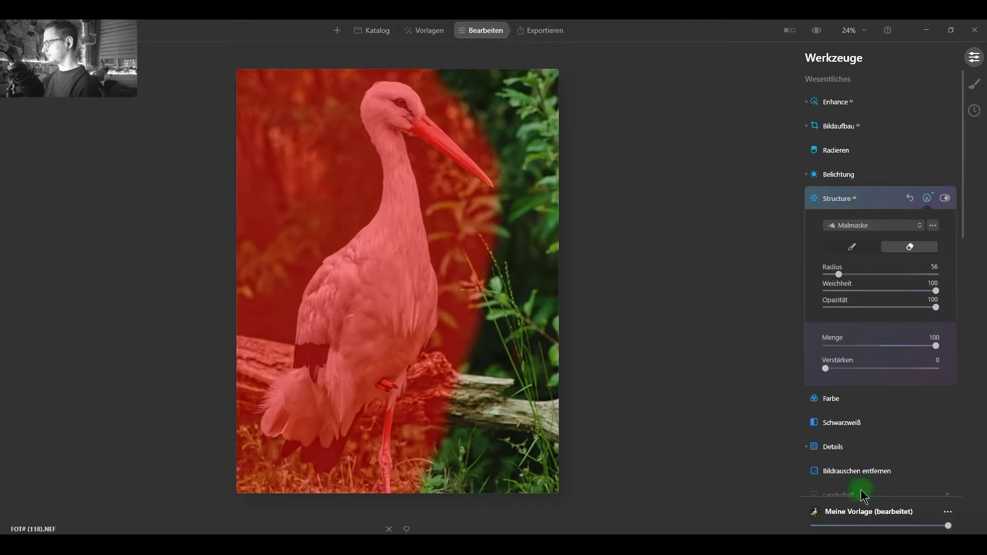
# Step: Finish the mask and collapse Structure with Menge 35 and Verstärken 5
pyautogui.click(925, 523)
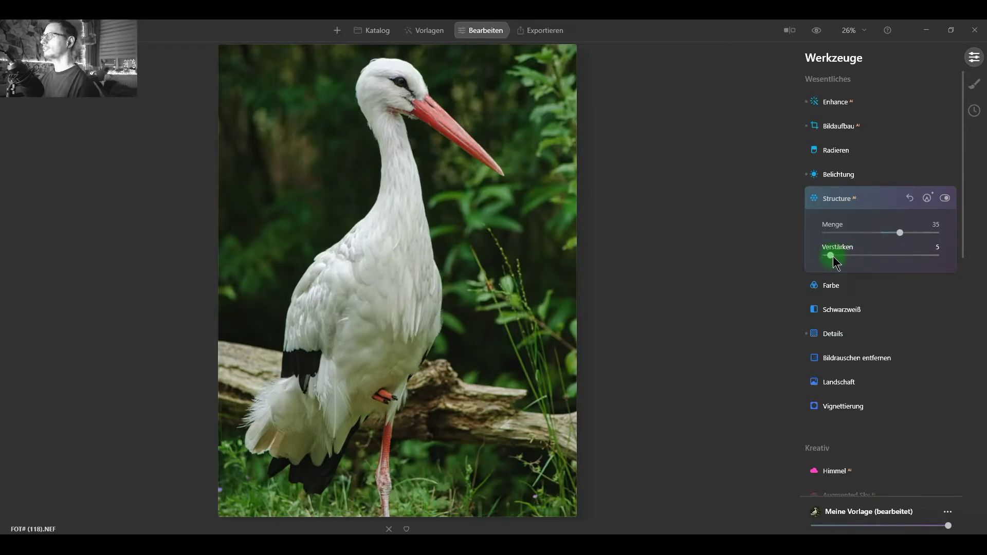
pyautogui.click(833, 199)
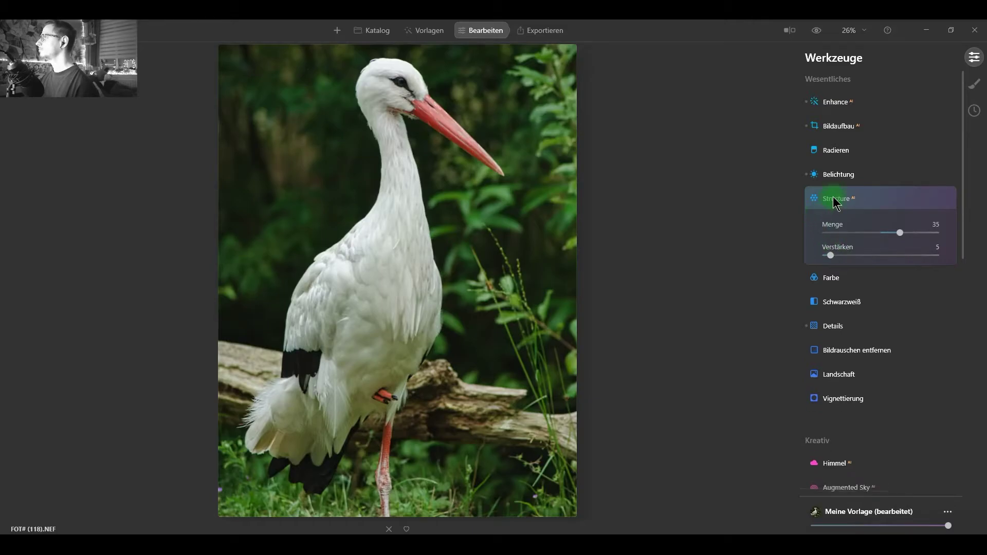
# Step: Review the edit in a before/after split, then briefly check the Details sharpening values
pyautogui.click(790, 30)
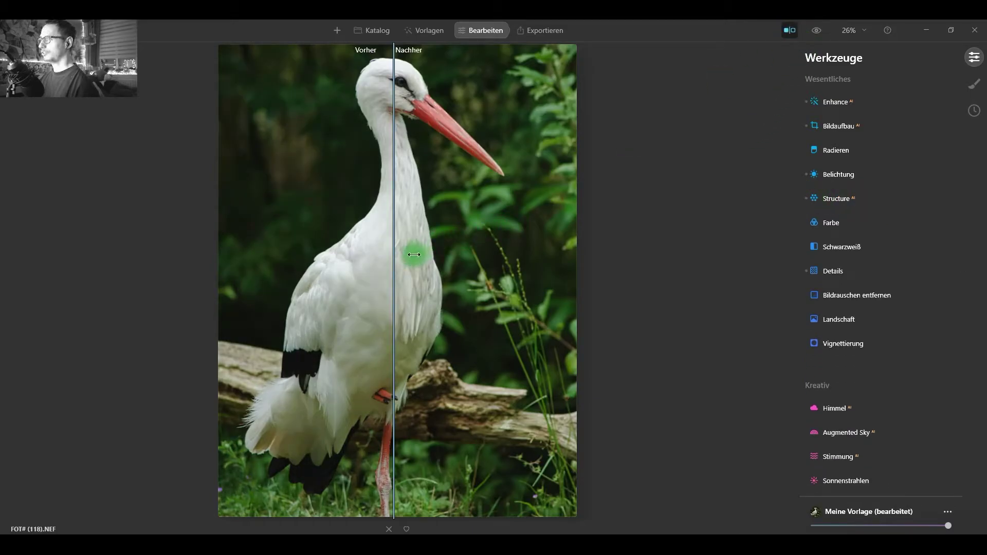
pyautogui.moveTo(394, 255)
pyautogui.mouseDown()
pyautogui.moveTo(555, 263)
pyautogui.moveTo(317, 267)
pyautogui.moveTo(479, 272)
pyautogui.moveTo(315, 280)
pyautogui.moveTo(479, 286)
pyautogui.moveTo(257, 298)
pyautogui.moveTo(512, 305)
pyautogui.moveTo(249, 319)
pyautogui.moveTo(448, 318)
pyautogui.moveTo(203, 322)
pyautogui.moveTo(509, 317)
pyautogui.mouseUp()
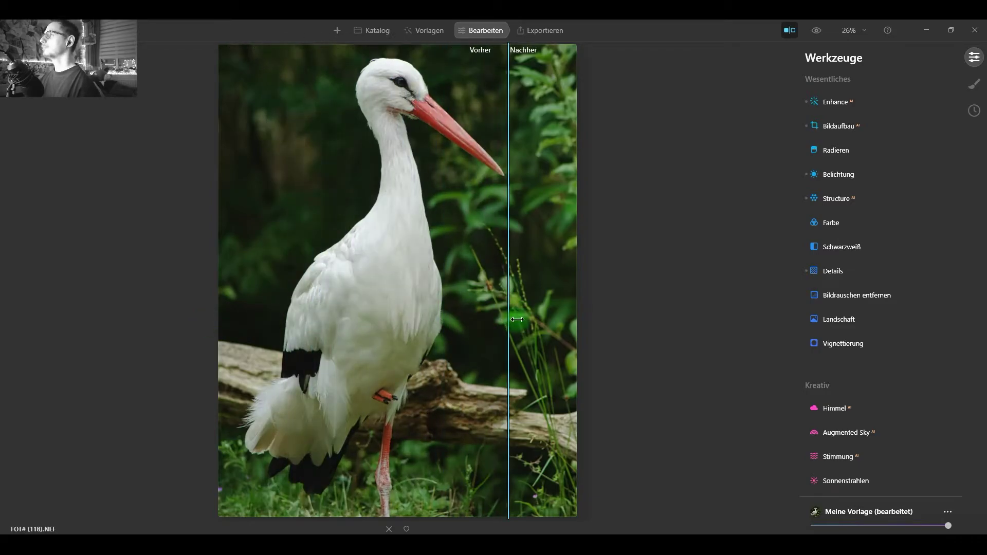
pyautogui.click(789, 32)
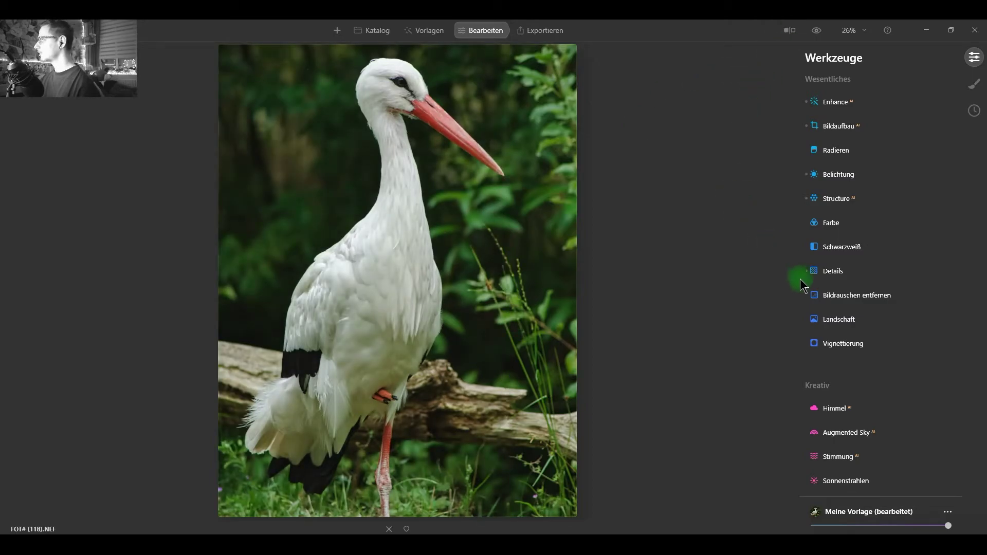
pyautogui.click(831, 274)
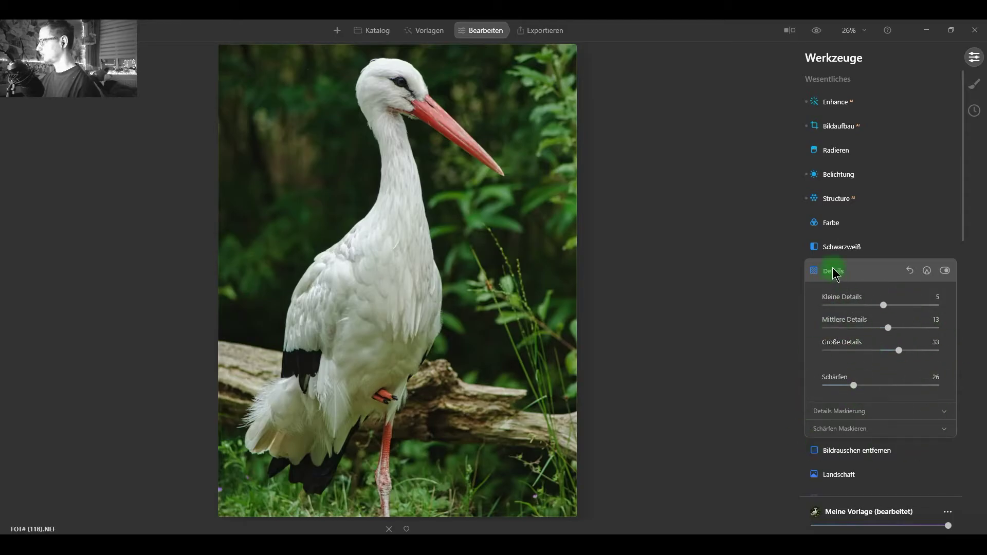
pyautogui.click(834, 273)
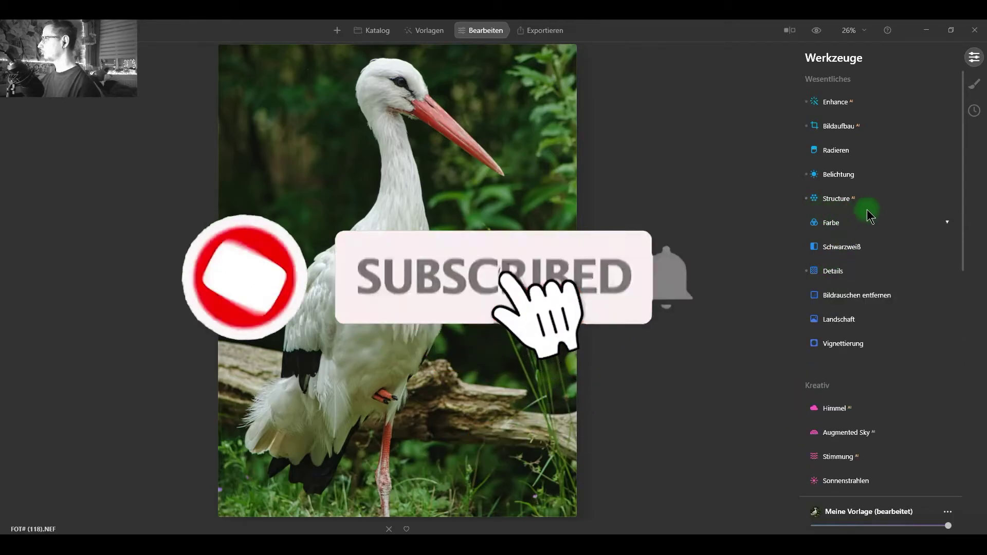
# Step: Set Belichtung Temperatur to 5514 and Intelligenter Kontrast to 26
pyautogui.click(833, 176)
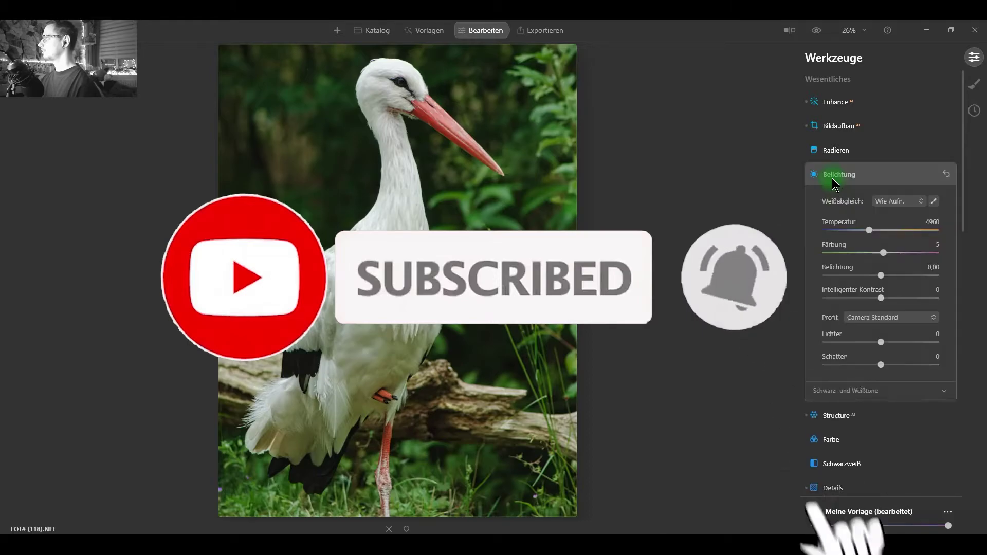
pyautogui.click(869, 230)
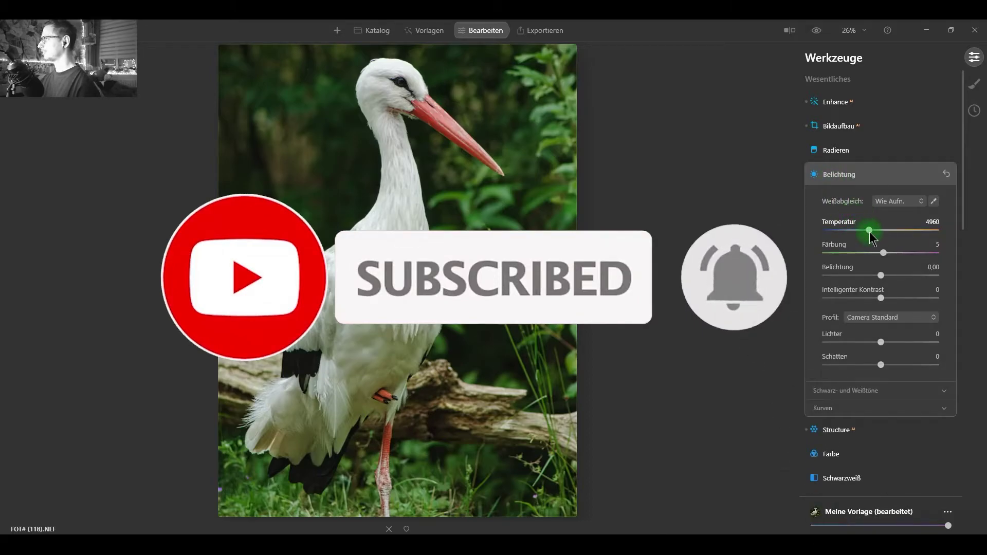
pyautogui.moveTo(869, 233); pyautogui.dragTo(874, 234)
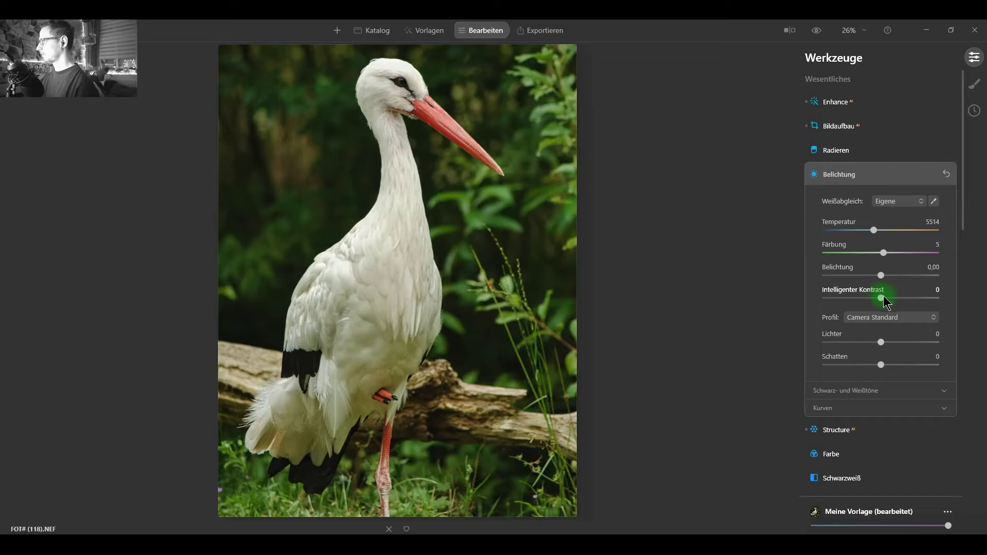
pyautogui.moveTo(885, 302)
pyautogui.mouseDown()
pyautogui.moveTo(877, 305)
pyautogui.moveTo(911, 305)
pyautogui.moveTo(898, 305)
pyautogui.mouseUp()
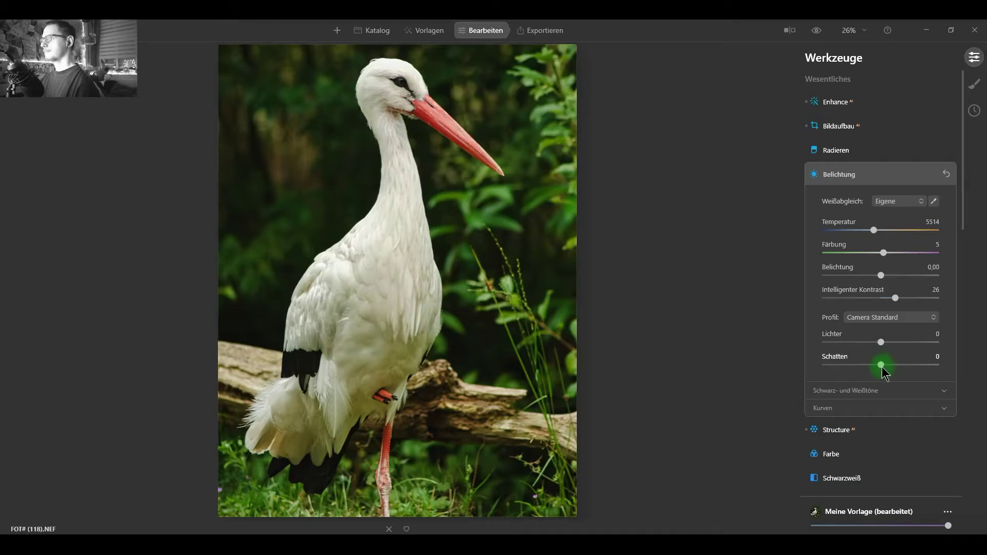
# Step: Settle Schatten at 11 and lower Lichter to -10
pyautogui.moveTo(882, 366); pyautogui.dragTo(893, 366)
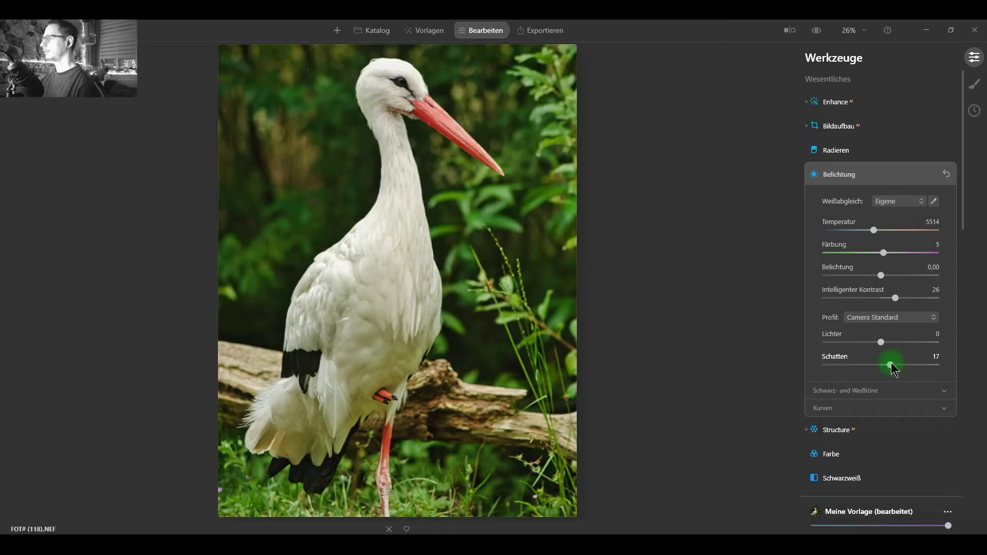
pyautogui.moveTo(892, 364); pyautogui.dragTo(884, 363)
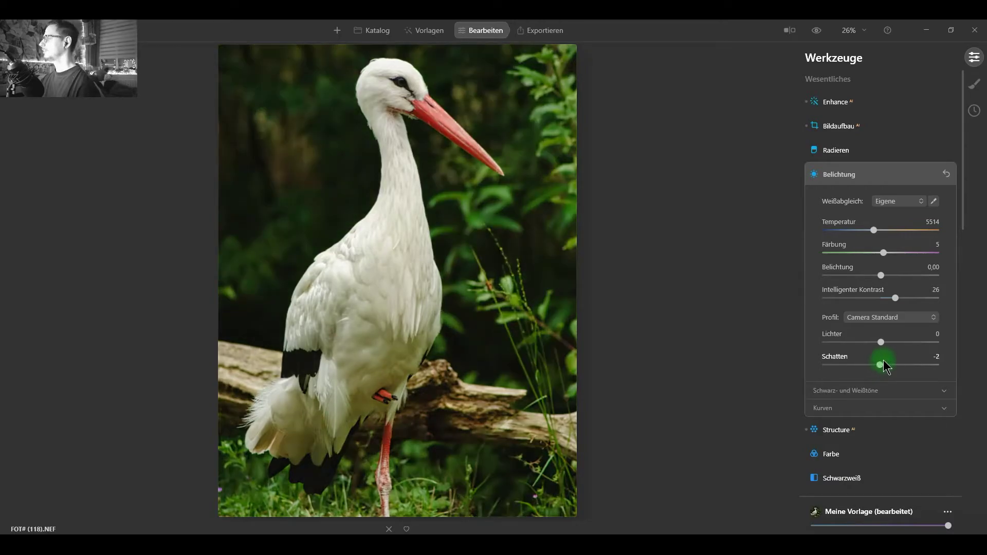
pyautogui.moveTo(885, 364); pyautogui.dragTo(890, 367)
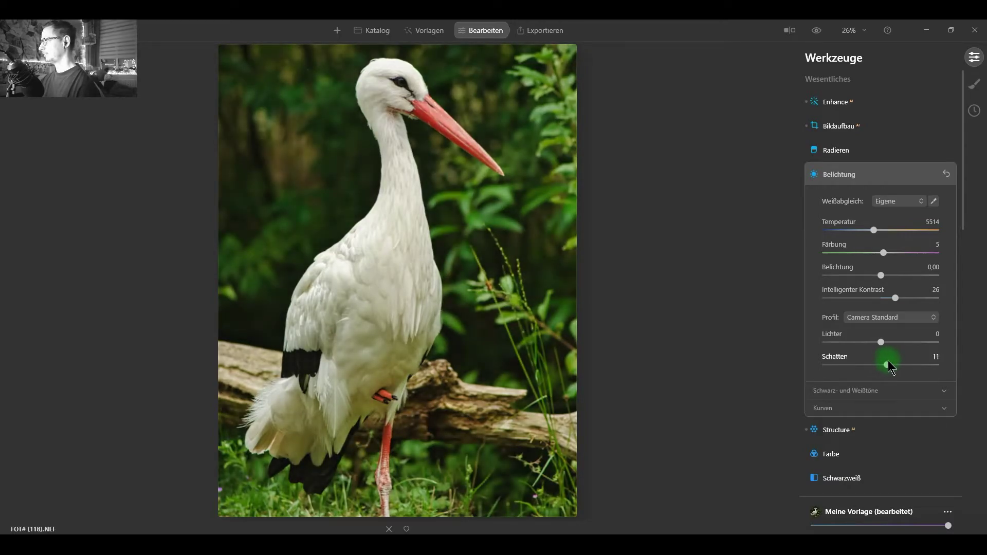
pyautogui.click(881, 342)
pyautogui.moveTo(881, 343); pyautogui.dragTo(874, 342)
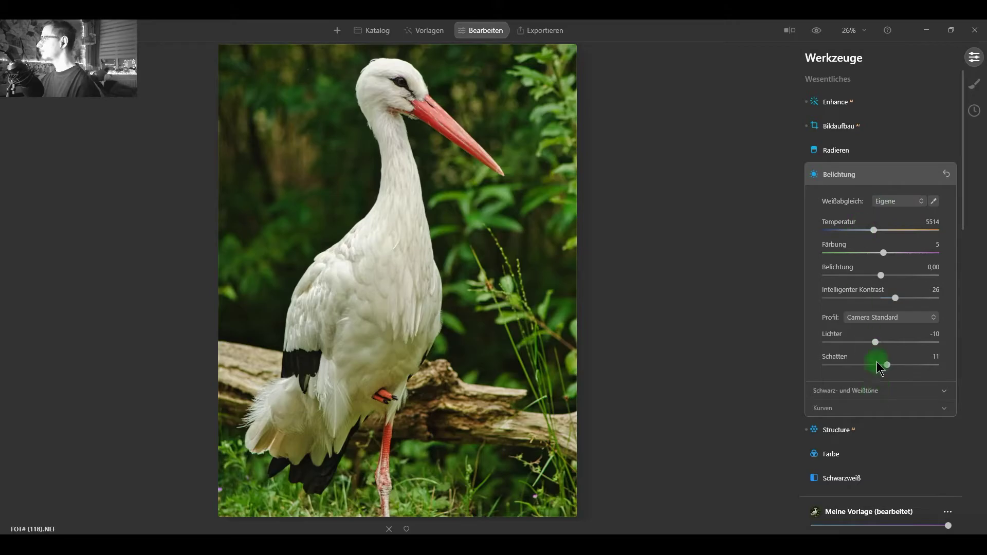
pyautogui.click(850, 177)
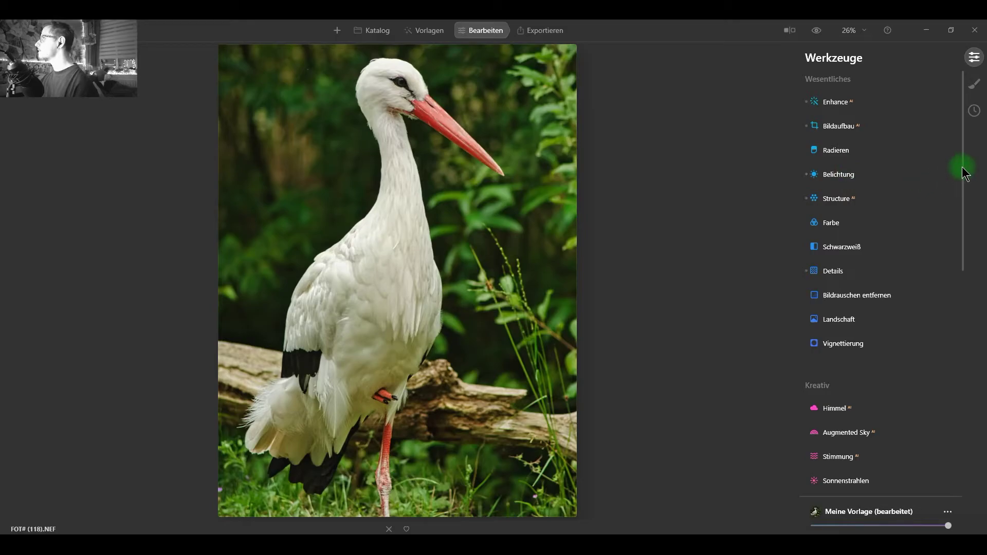
# Step: Apply a strong dark Vignettierung amount to the stork photo
pyautogui.moveTo(963, 170); pyautogui.dragTo(975, 252)
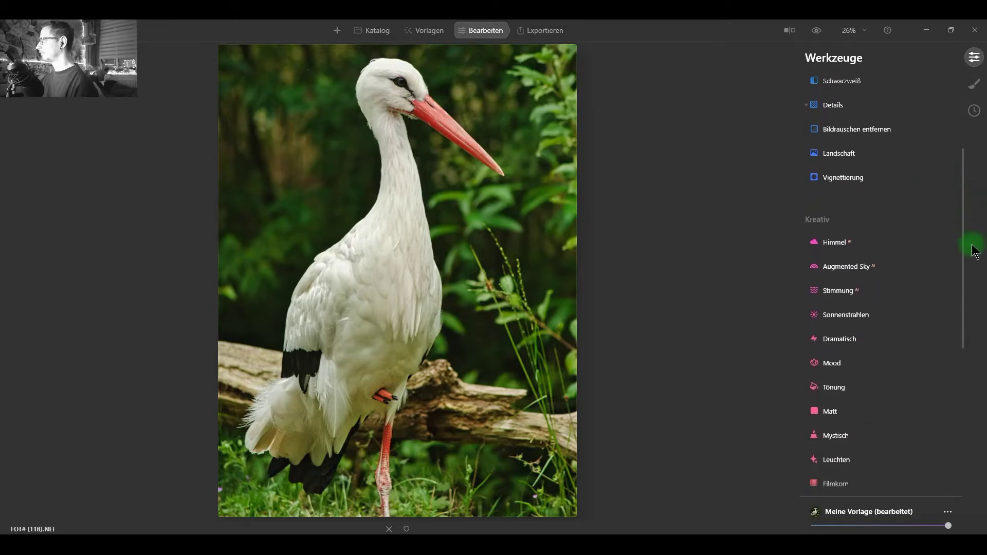
pyautogui.click(863, 190)
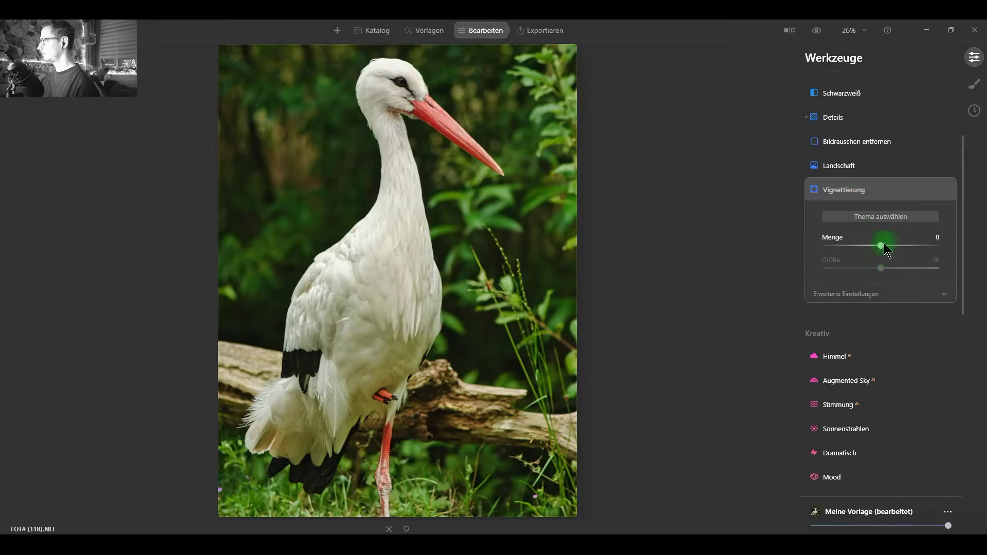
pyautogui.moveTo(882, 245); pyautogui.dragTo(961, 255)
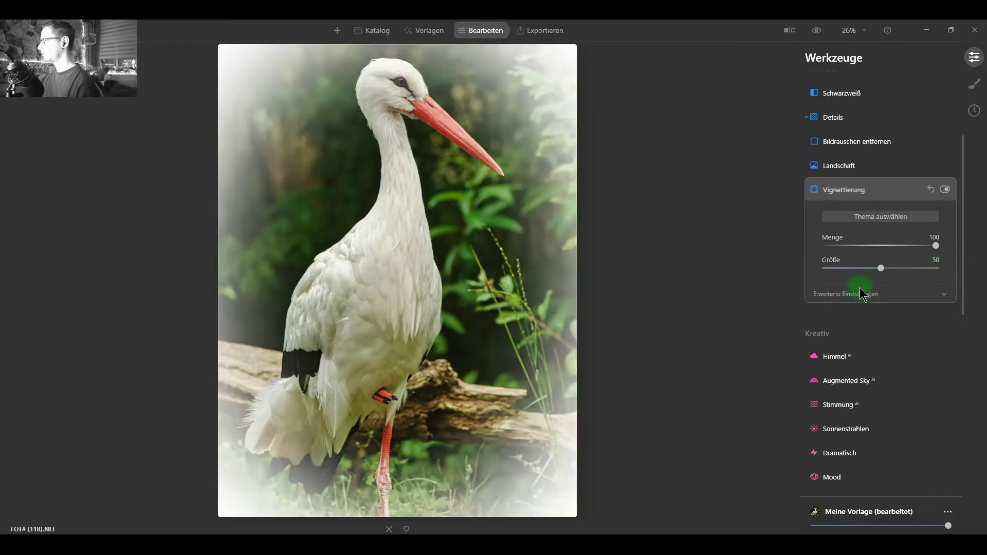
pyautogui.click(844, 196)
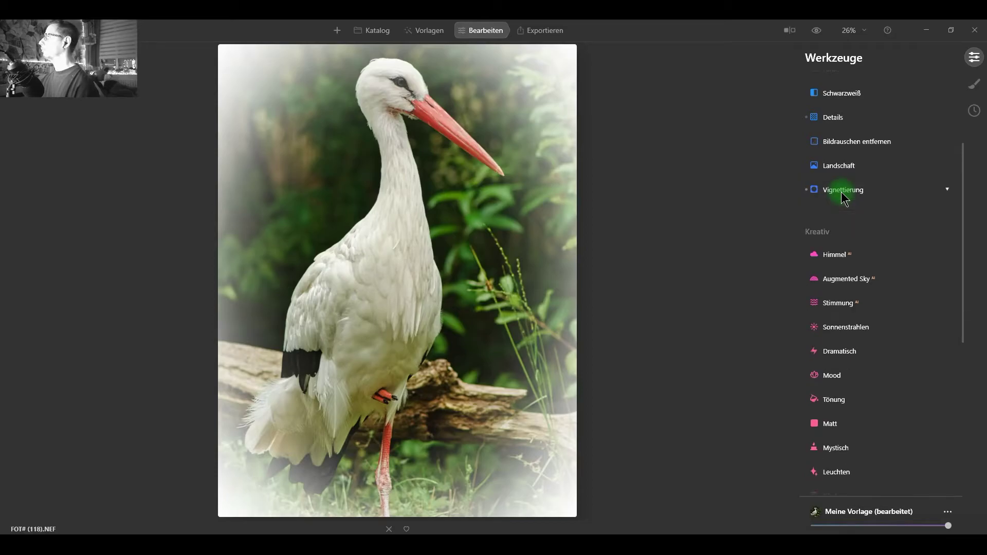
pyautogui.click(845, 186)
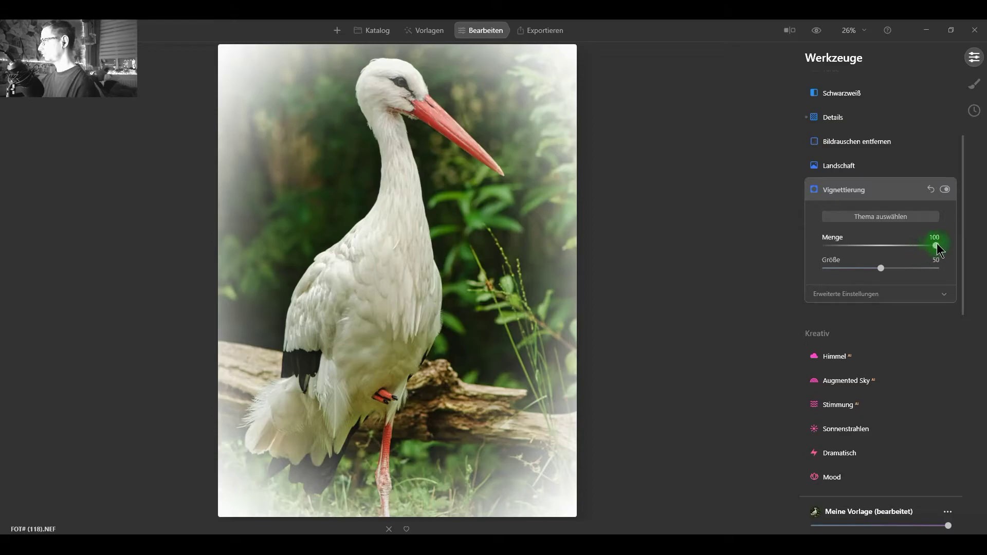
pyautogui.moveTo(937, 245)
pyautogui.mouseDown()
pyautogui.moveTo(844, 246)
pyautogui.moveTo(854, 256)
pyautogui.mouseUp()
# Step: Enlarge the vignette to size about 82 with amount about -74
pyautogui.click(881, 268)
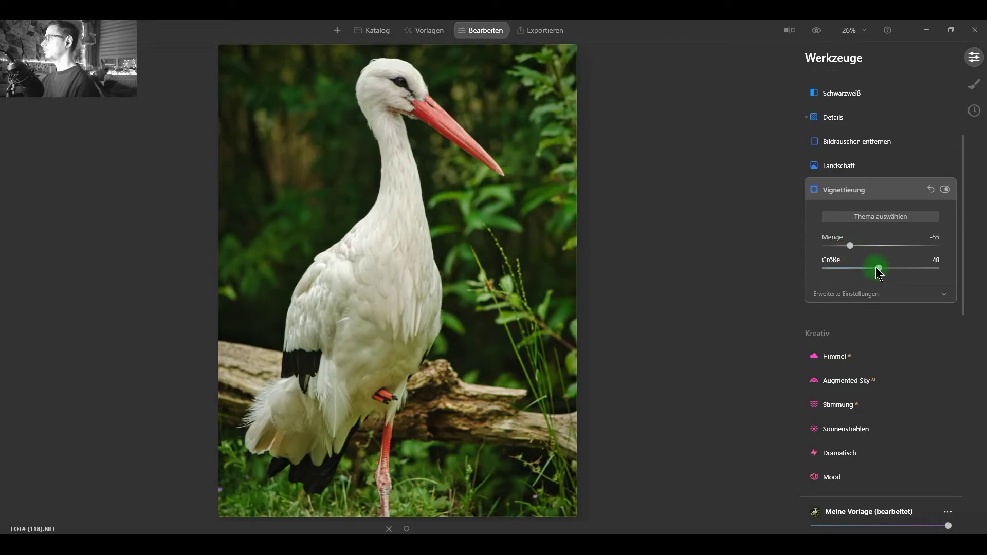
pyautogui.moveTo(827, 271); pyautogui.dragTo(901, 268)
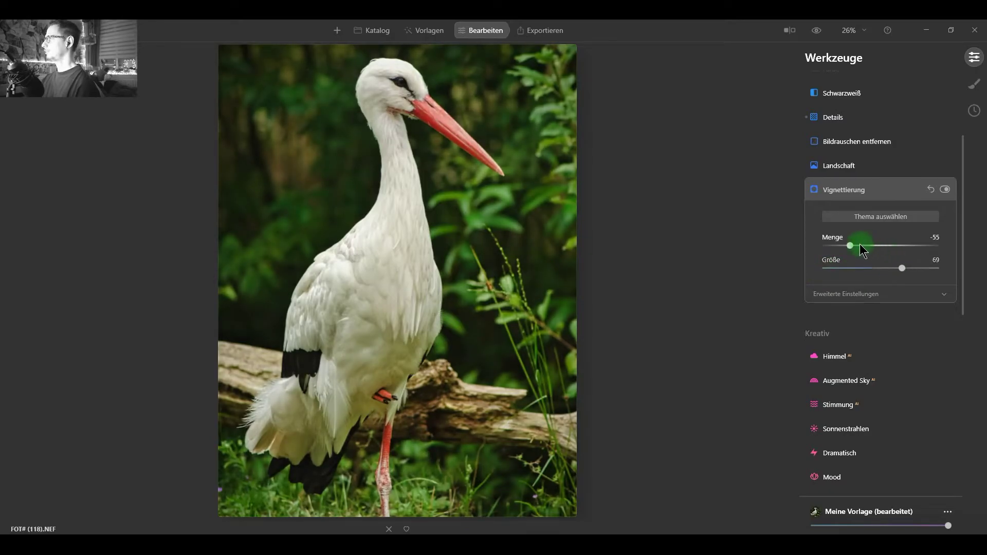
pyautogui.moveTo(850, 246); pyautogui.dragTo(951, 252)
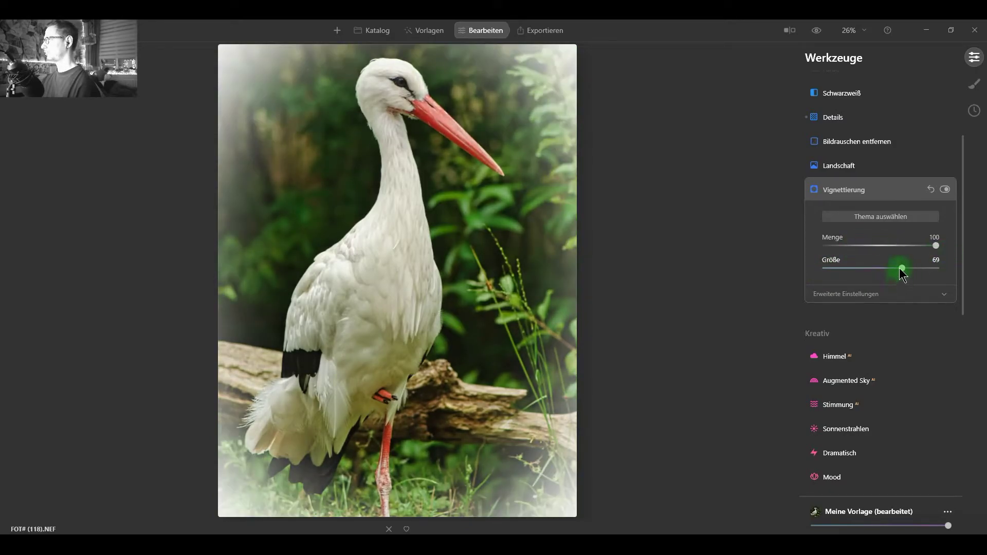
pyautogui.moveTo(901, 270)
pyautogui.mouseDown()
pyautogui.moveTo(925, 265)
pyautogui.moveTo(917, 268)
pyautogui.moveTo(922, 246)
pyautogui.moveTo(837, 246)
pyautogui.mouseUp()
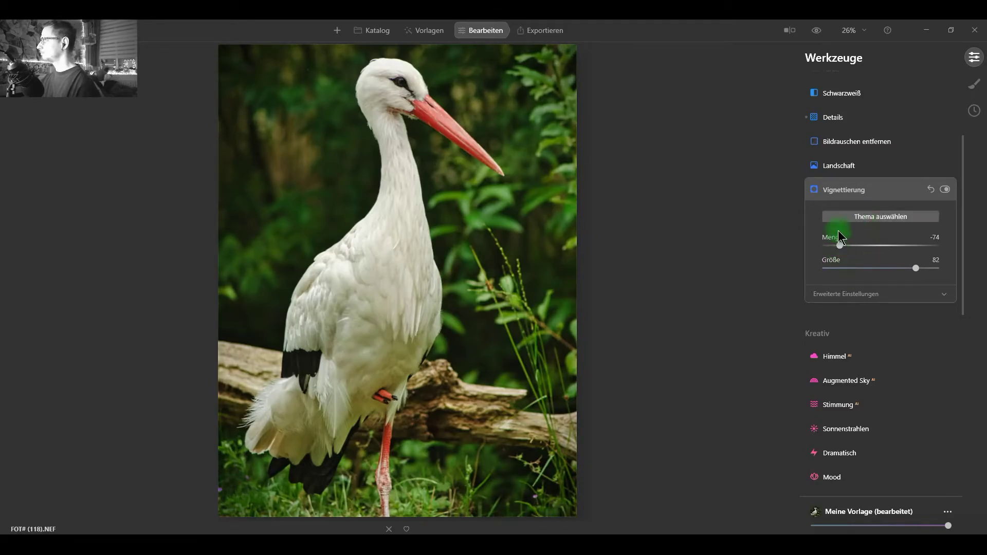
pyautogui.click(839, 194)
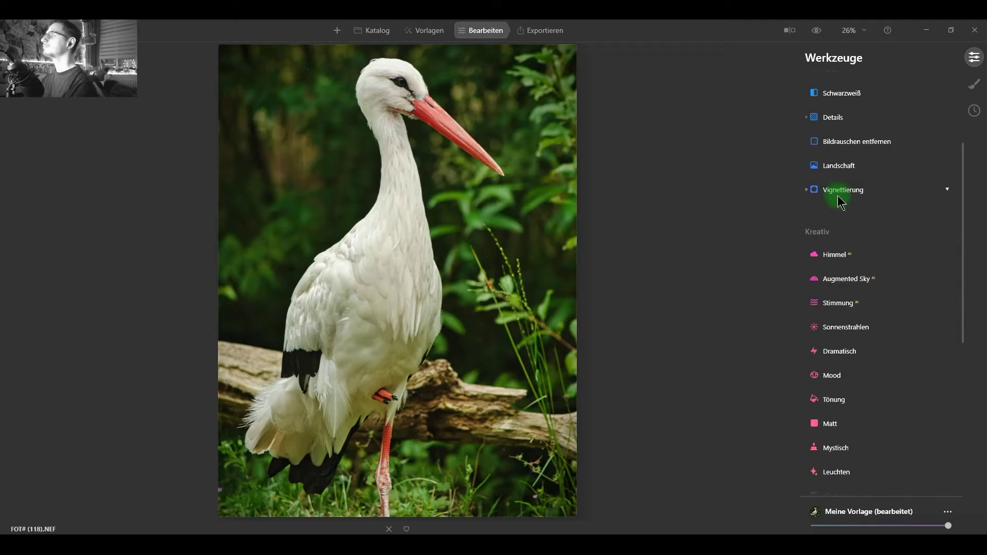
pyautogui.click(838, 195)
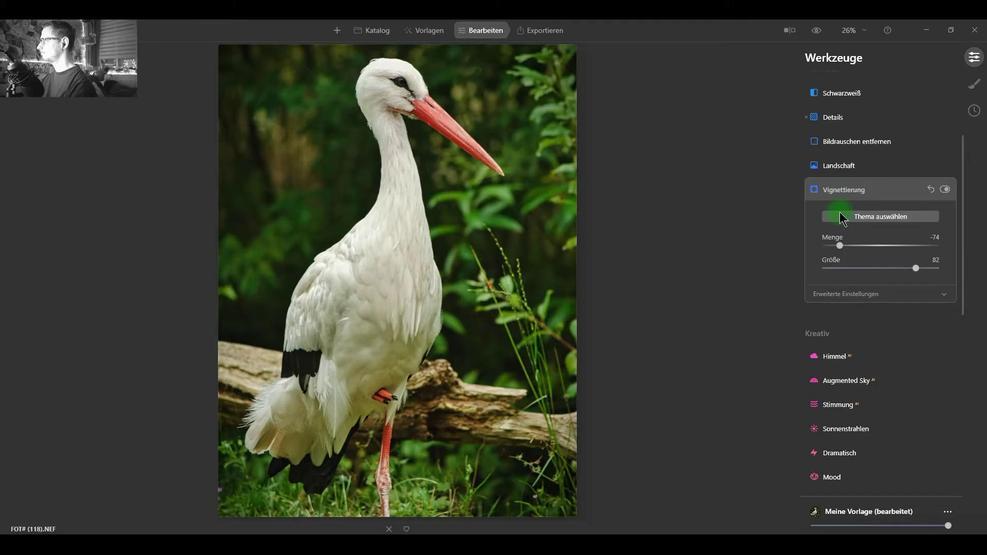
# Step: Slightly lift the vignette's inner brightness and toggle the vignette to compare
pyautogui.click(860, 296)
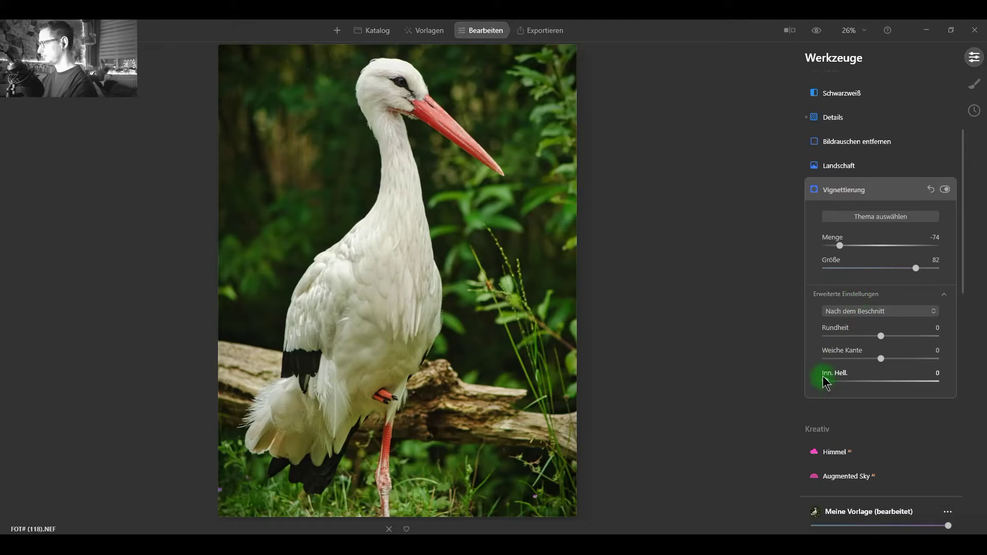
pyautogui.moveTo(836, 381); pyautogui.dragTo(832, 381)
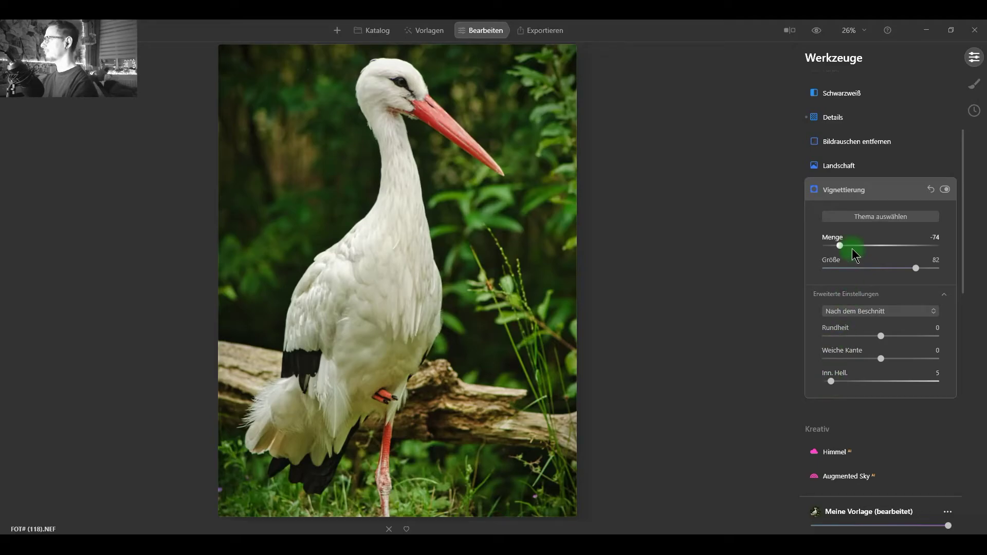
pyautogui.click(945, 190)
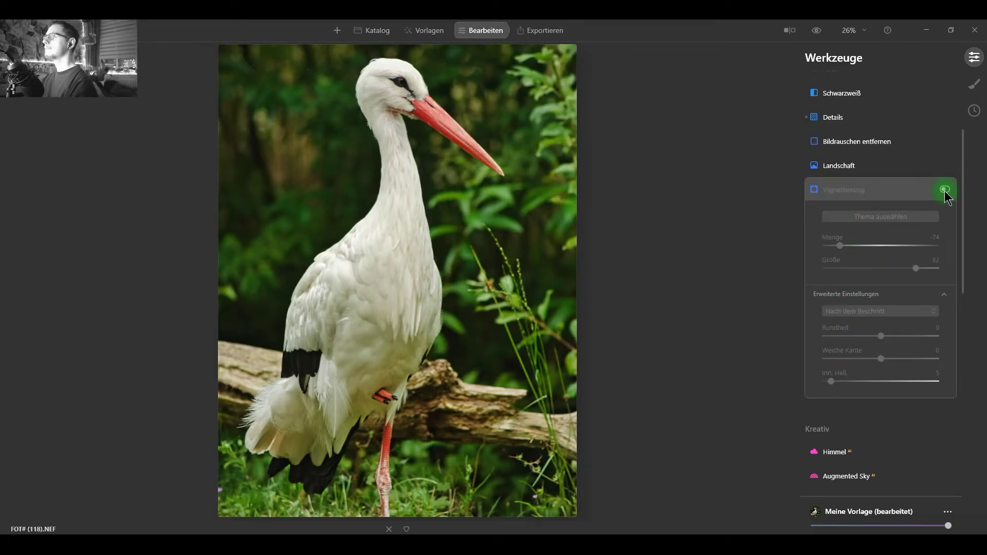
pyautogui.click(945, 190)
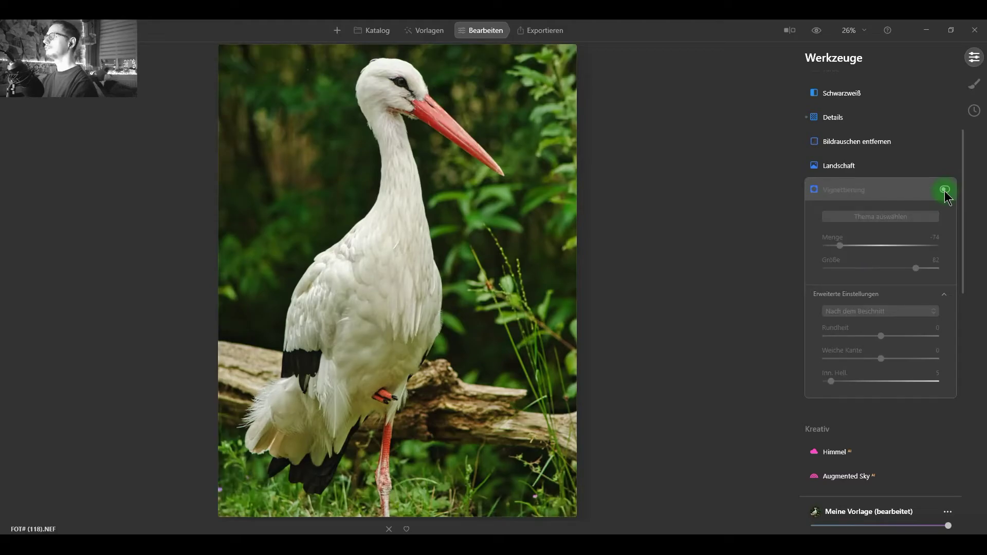
pyautogui.click(945, 190)
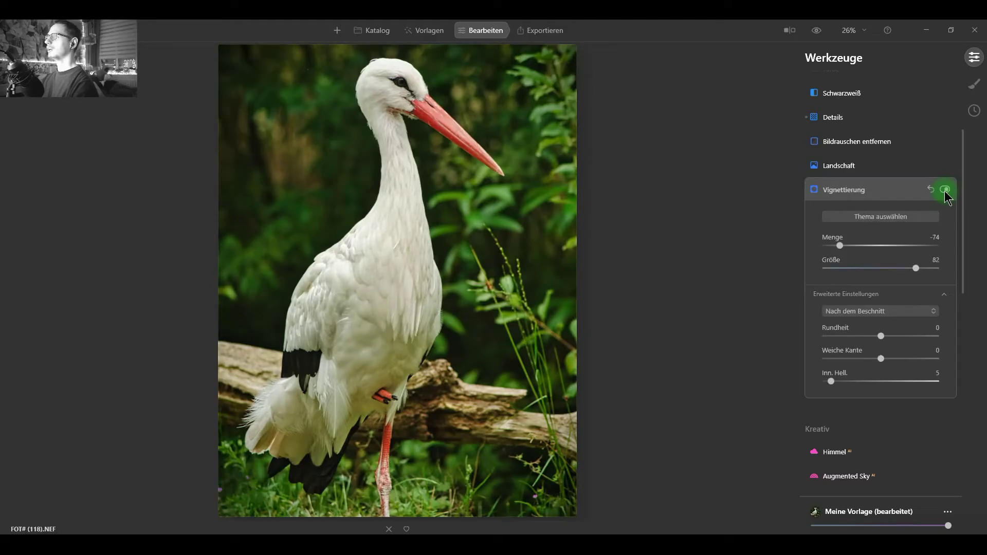
# Step: Set Inn. Hell. to 12 and deepen the vignette Menge to -80
pyautogui.click(831, 382)
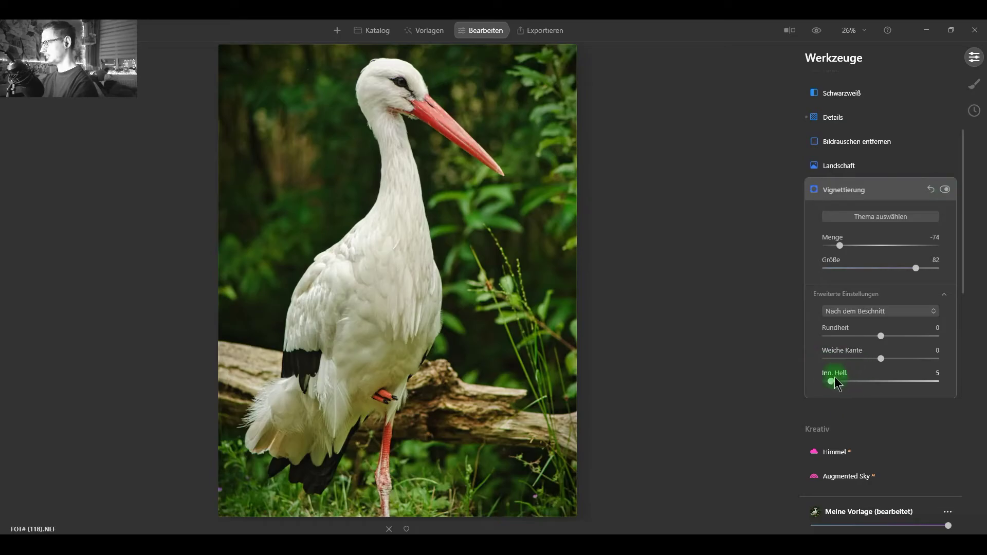
pyautogui.moveTo(833, 383)
pyautogui.mouseDown()
pyautogui.moveTo(869, 375)
pyautogui.moveTo(842, 390)
pyautogui.mouseUp()
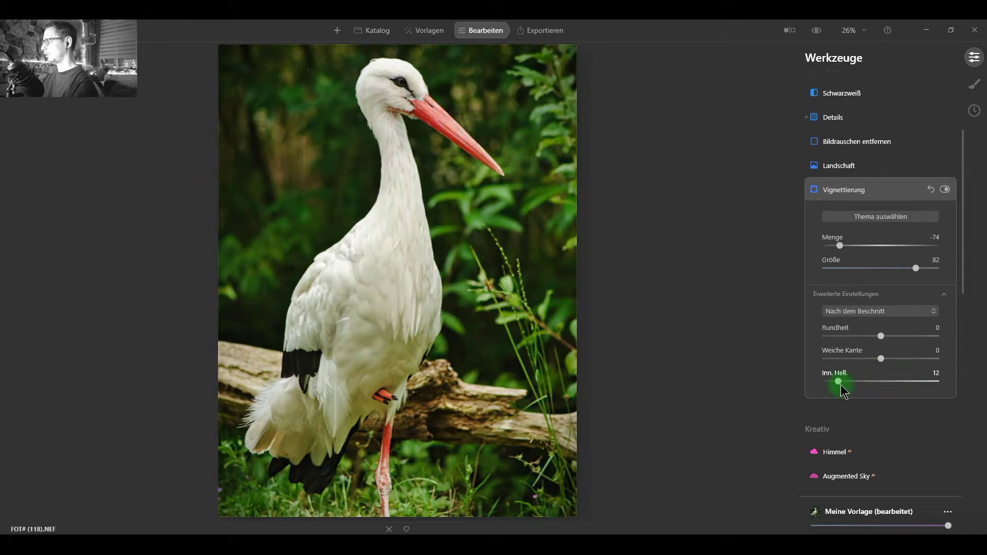
pyautogui.click(868, 283)
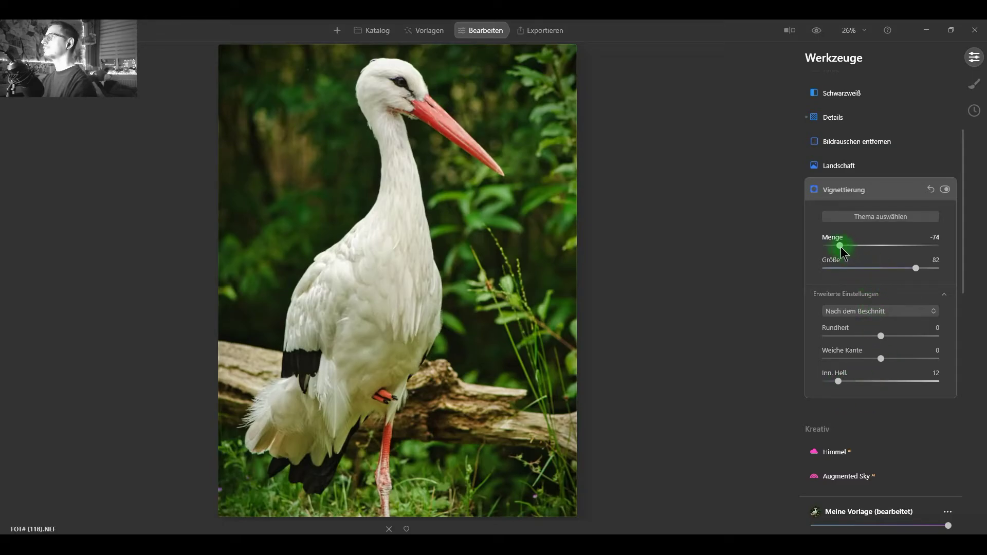
pyautogui.moveTo(840, 246); pyautogui.dragTo(836, 246)
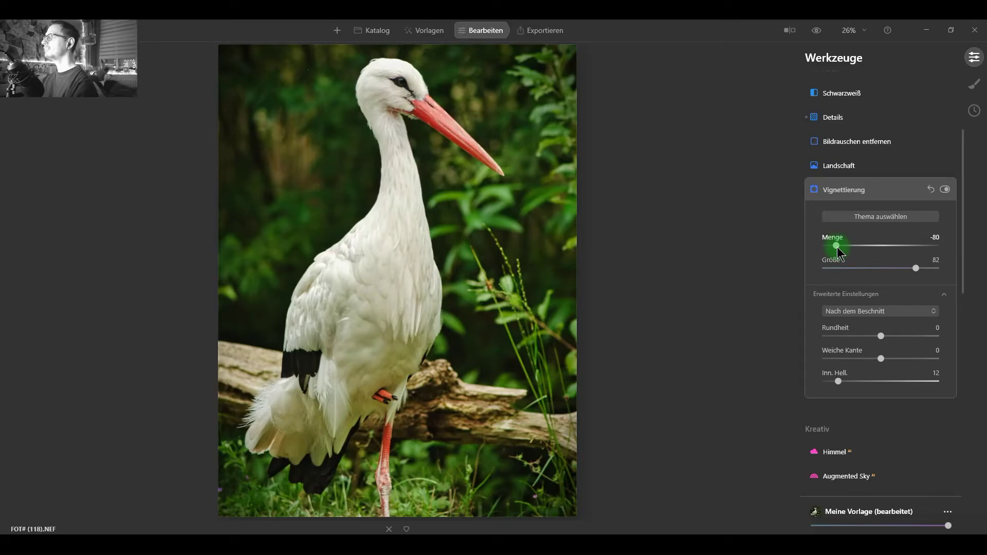
pyautogui.click(843, 191)
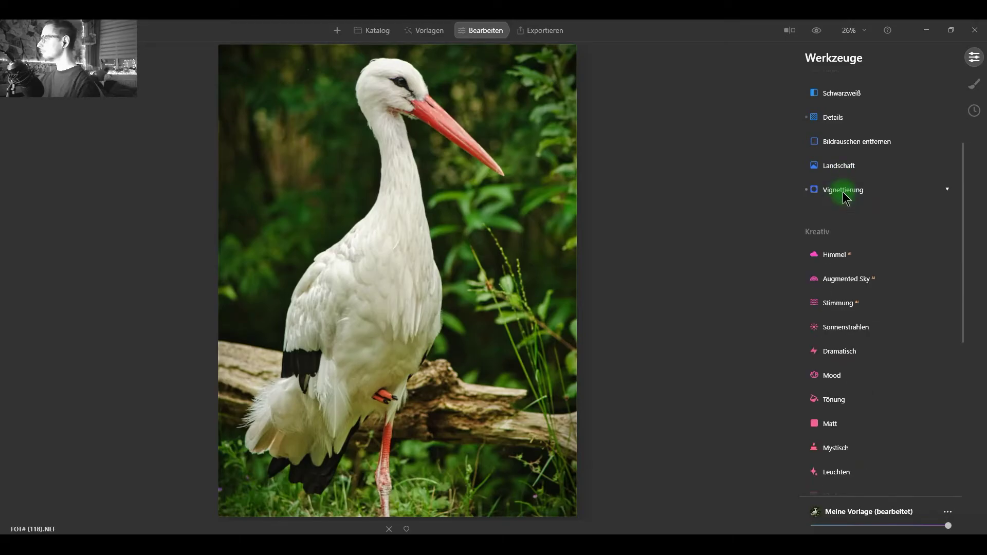
pyautogui.click(860, 300)
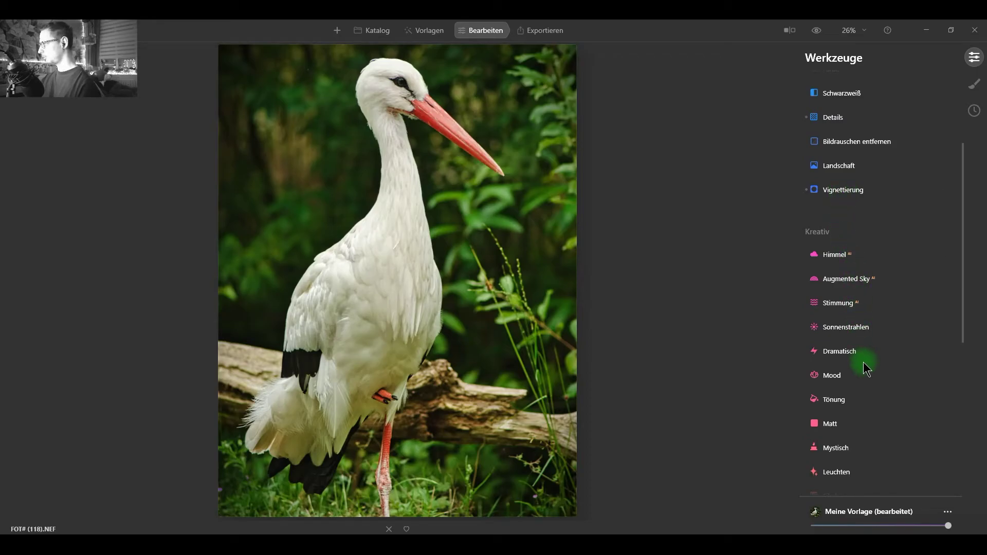
pyautogui.scroll(-3, 863, 362)
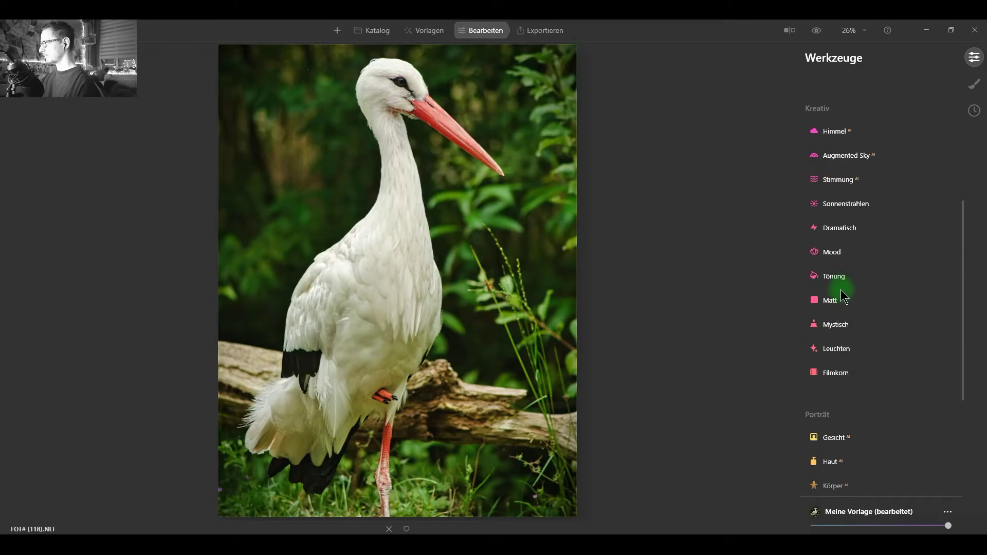
pyautogui.moveTo(837, 472)
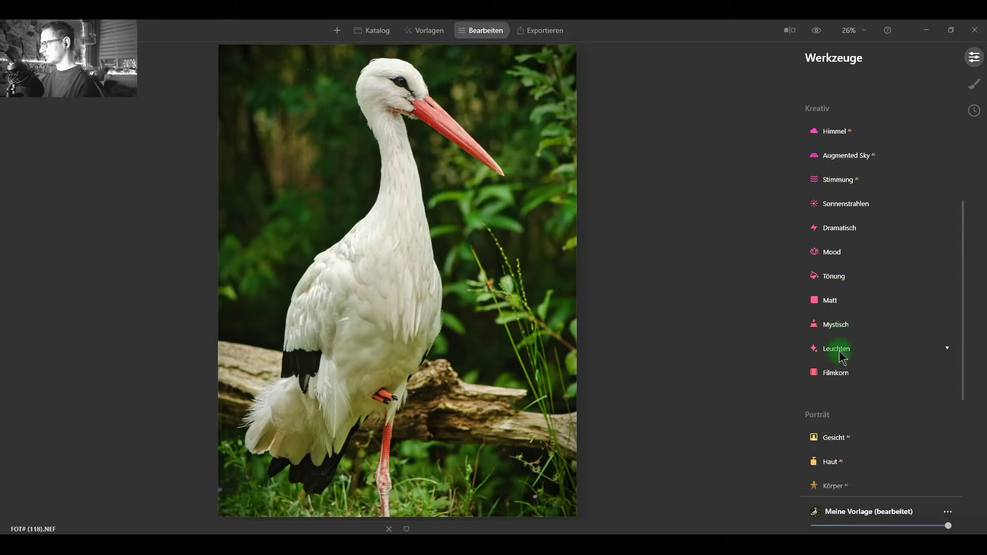
pyautogui.click(837, 349)
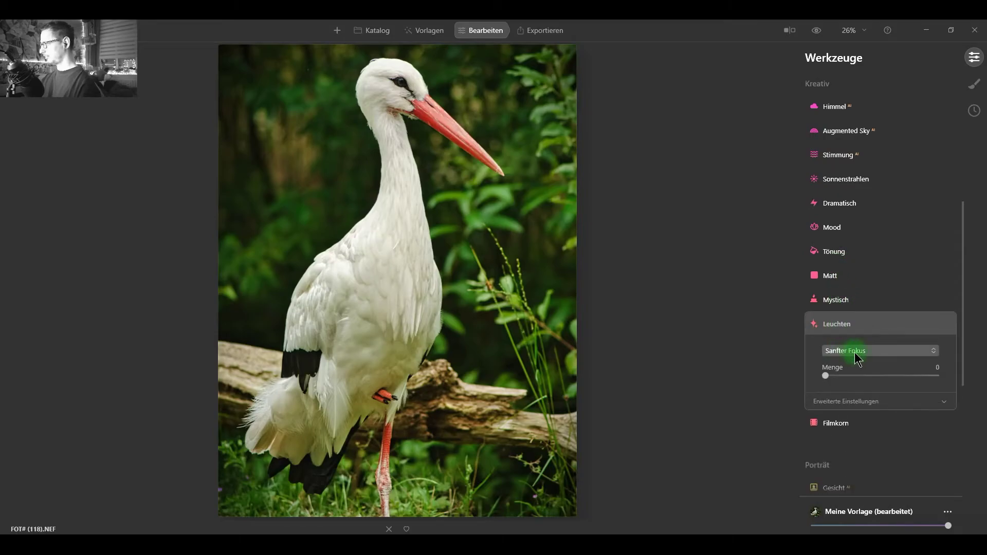
pyautogui.click(856, 352)
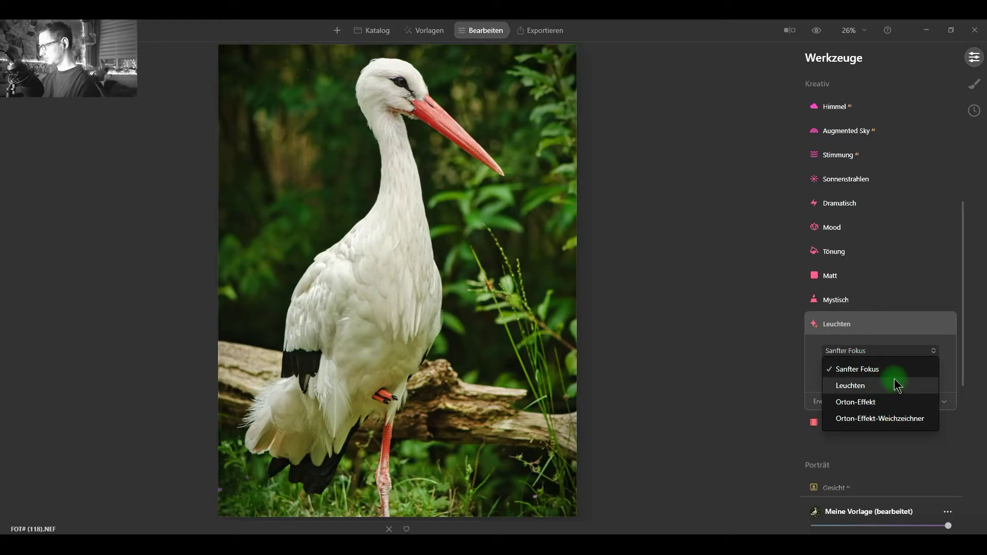
pyautogui.click(896, 371)
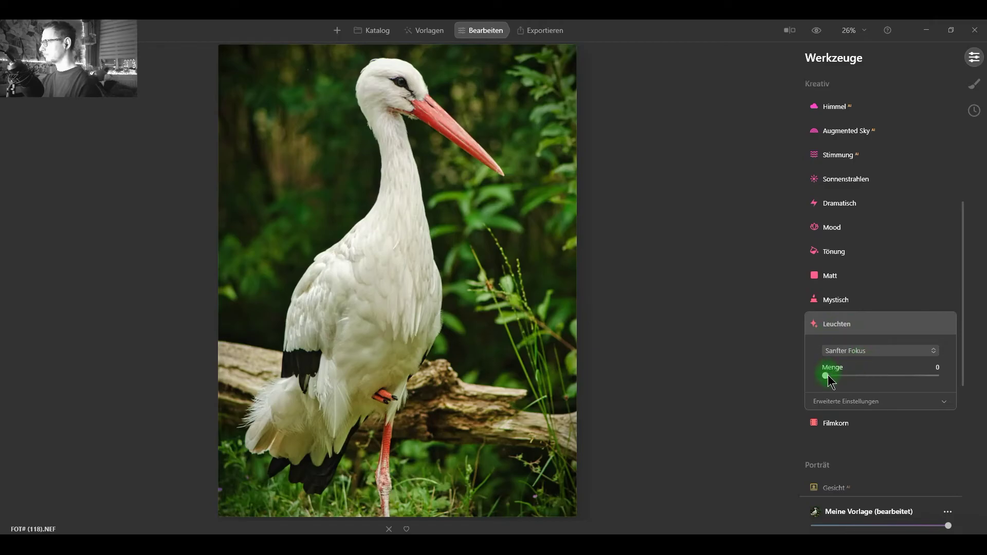
pyautogui.moveTo(825, 376)
pyautogui.mouseDown()
pyautogui.moveTo(844, 376)
pyautogui.moveTo(836, 378)
pyautogui.mouseUp()
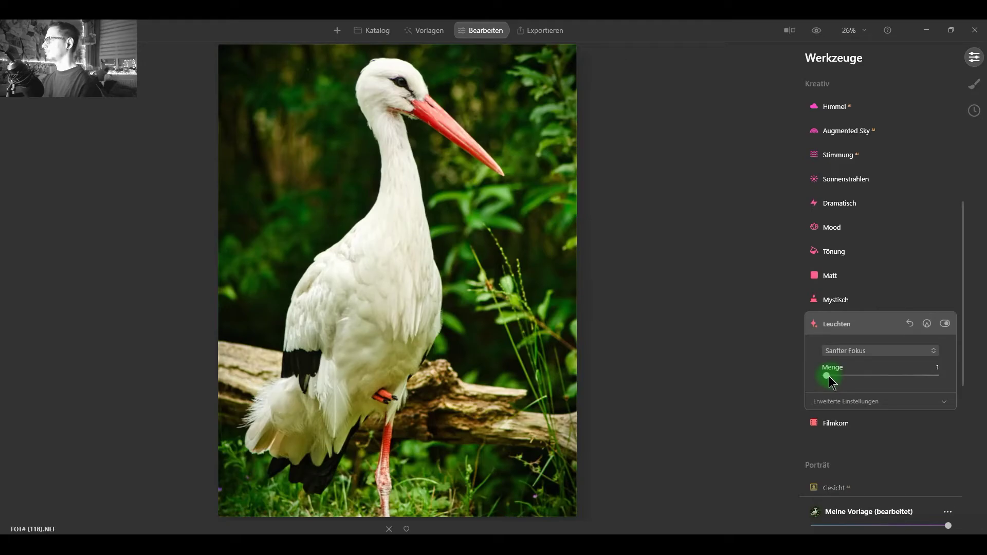
pyautogui.moveTo(828, 375); pyautogui.dragTo(824, 376)
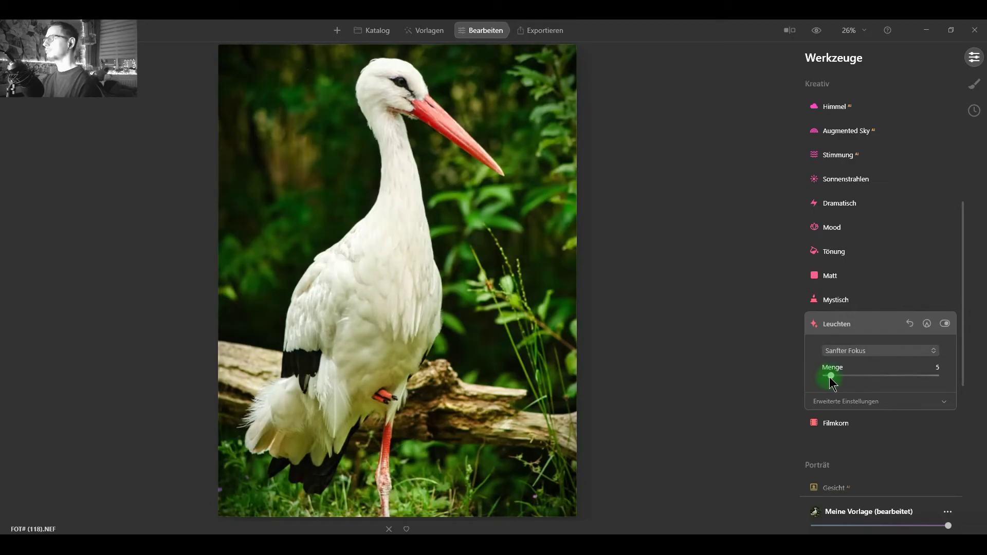
pyautogui.moveTo(826, 376); pyautogui.dragTo(822, 378)
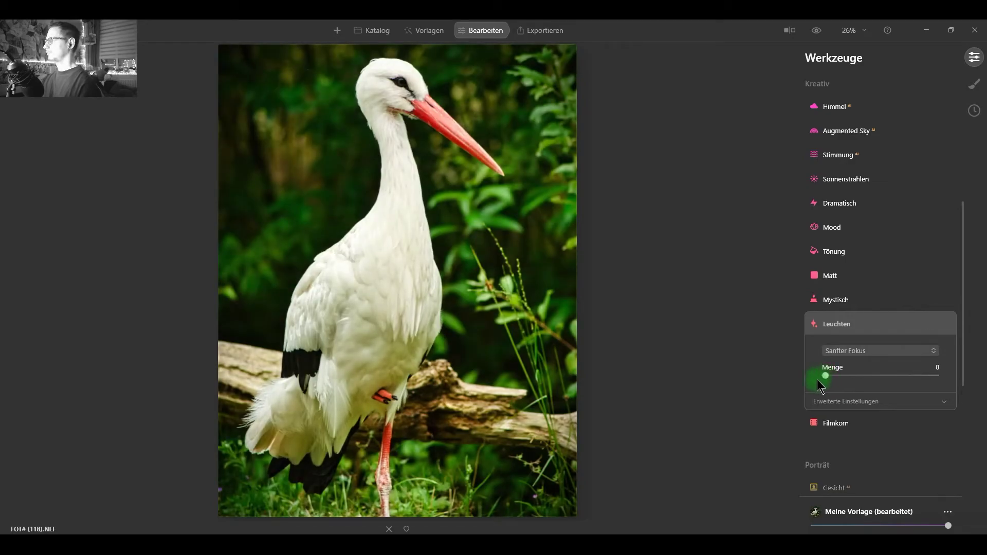
pyautogui.click(836, 324)
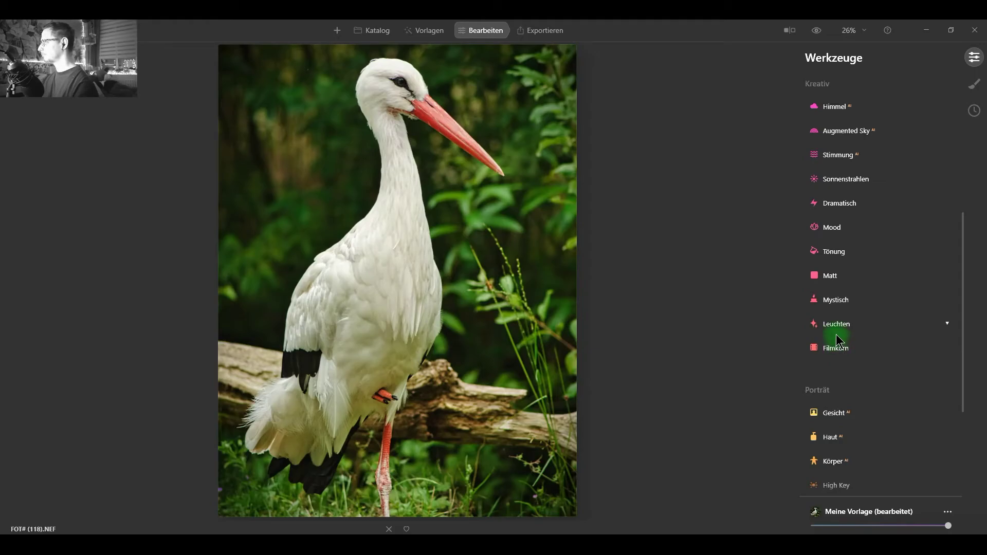
# Step: Enable the automatic lens corrections in the Professional Optik tool
pyautogui.scroll(-3, 836, 334)
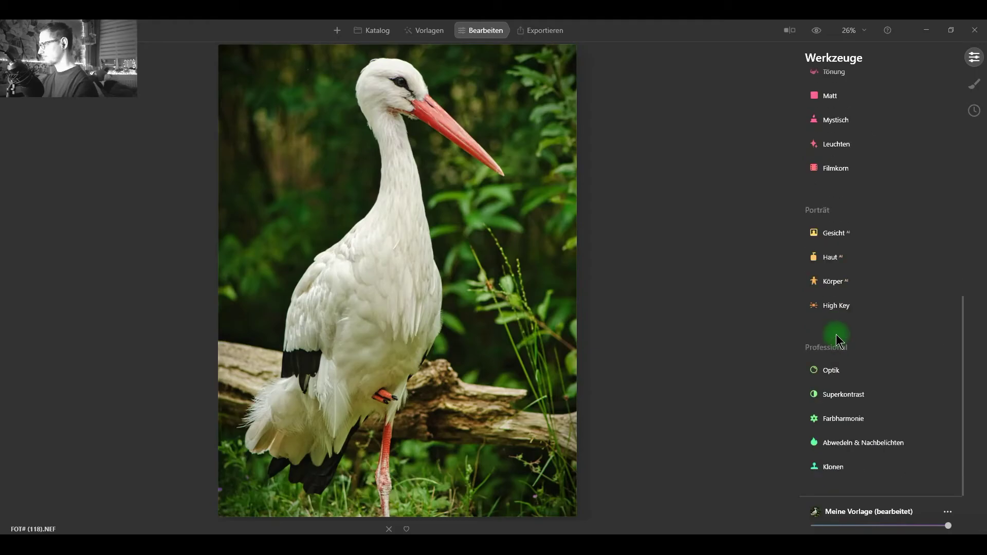
pyautogui.click(830, 371)
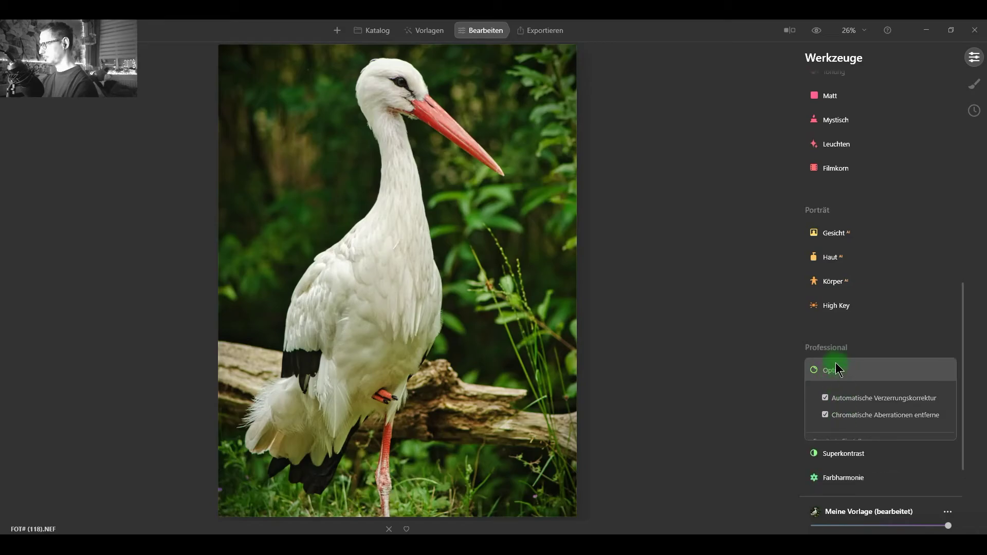
pyautogui.click(835, 366)
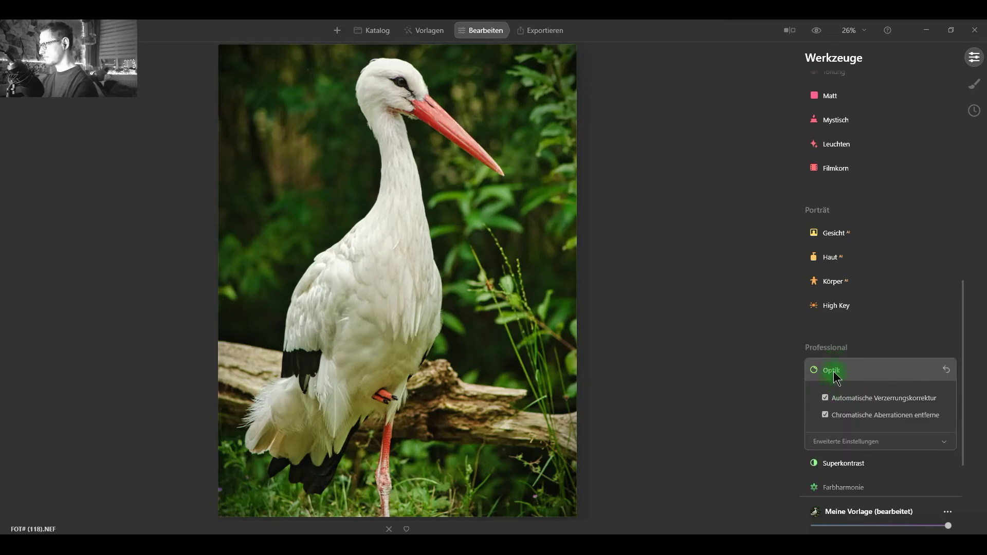
pyautogui.click(834, 369)
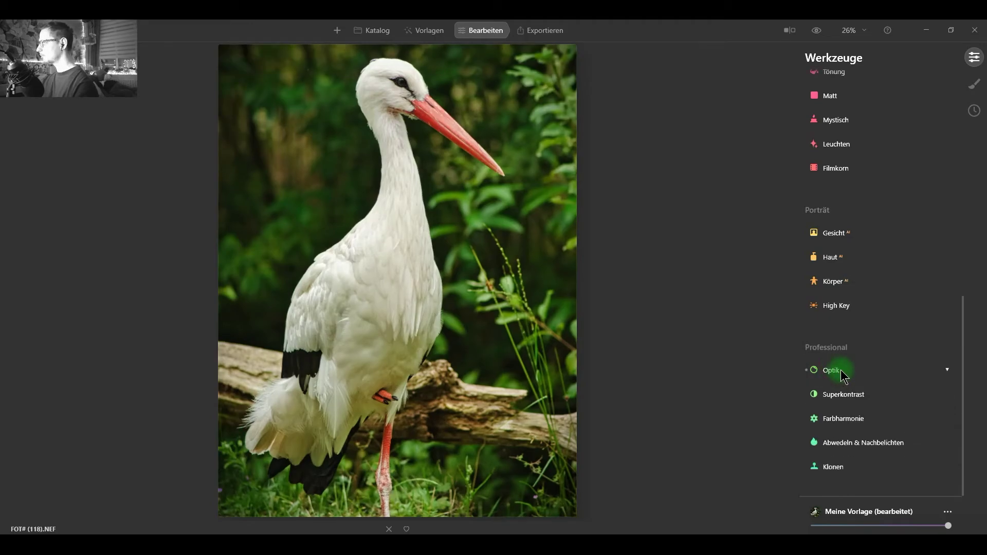
# Step: Expand the Mood tool under Kreativ to reveal its LUT settings
pyautogui.scroll(4, 841, 375)
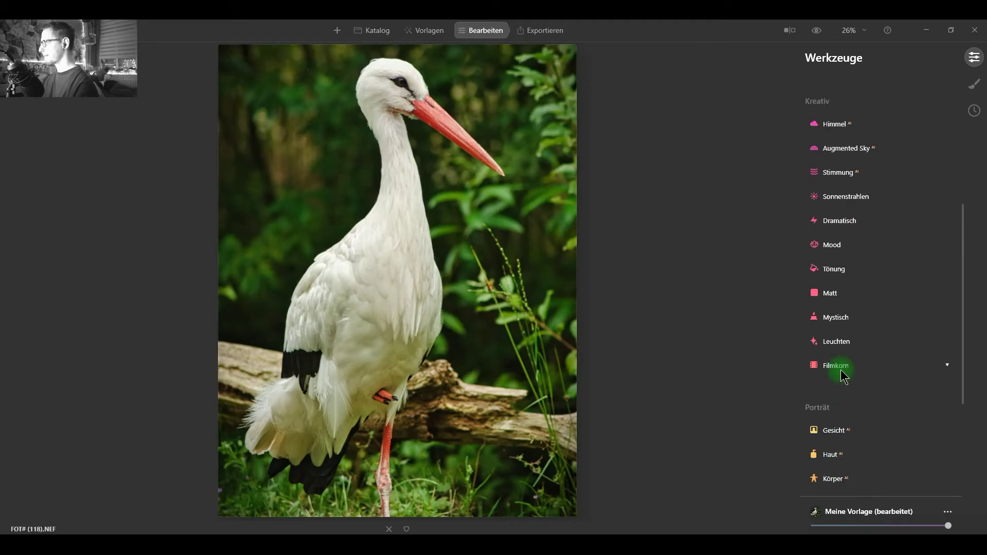
pyautogui.scroll(3, 842, 374)
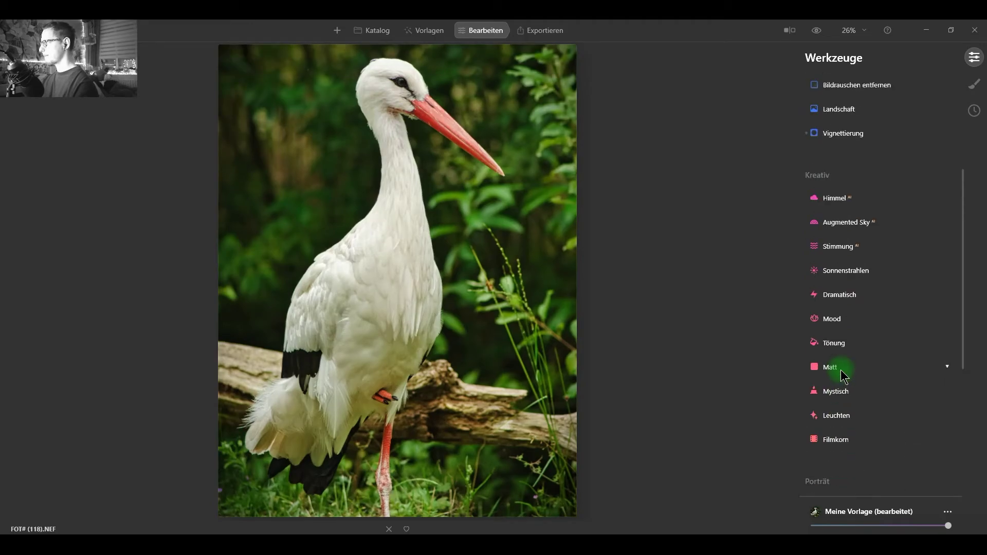
pyautogui.click(843, 321)
pyautogui.scroll(-2, 842, 319)
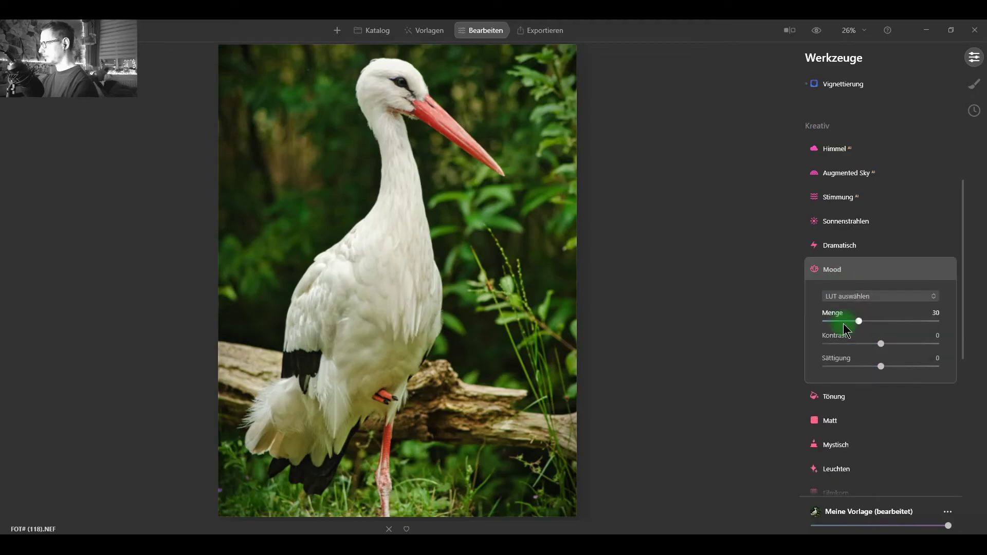
# Step: Load the custom LUT file Analog_Look_001.cube into the Mood tool
pyautogui.click(906, 298)
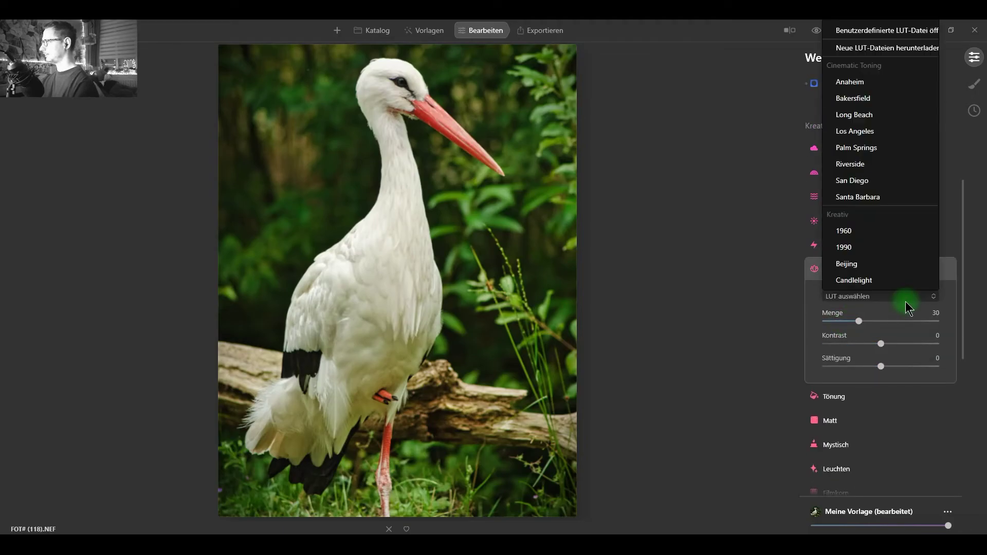
pyautogui.click(878, 50)
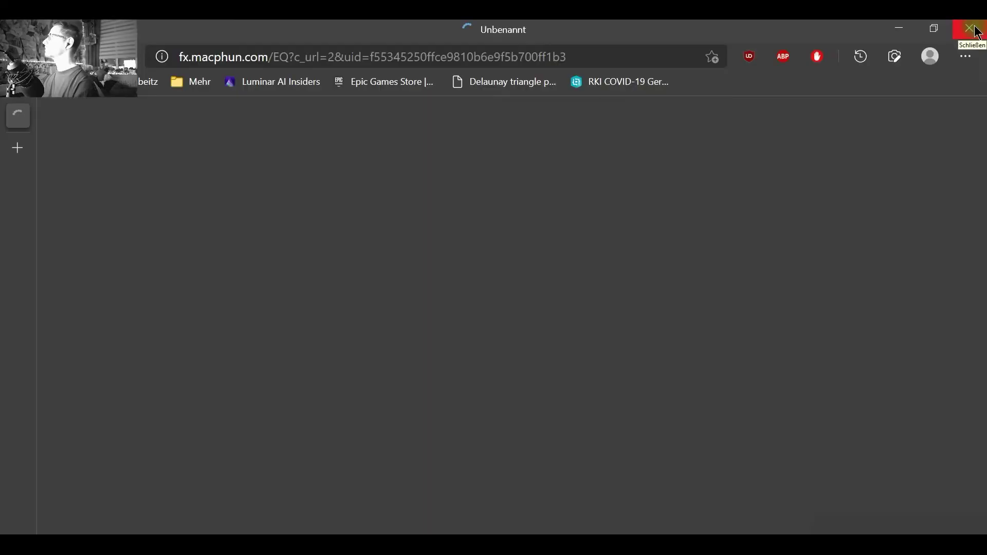
pyautogui.click(976, 31)
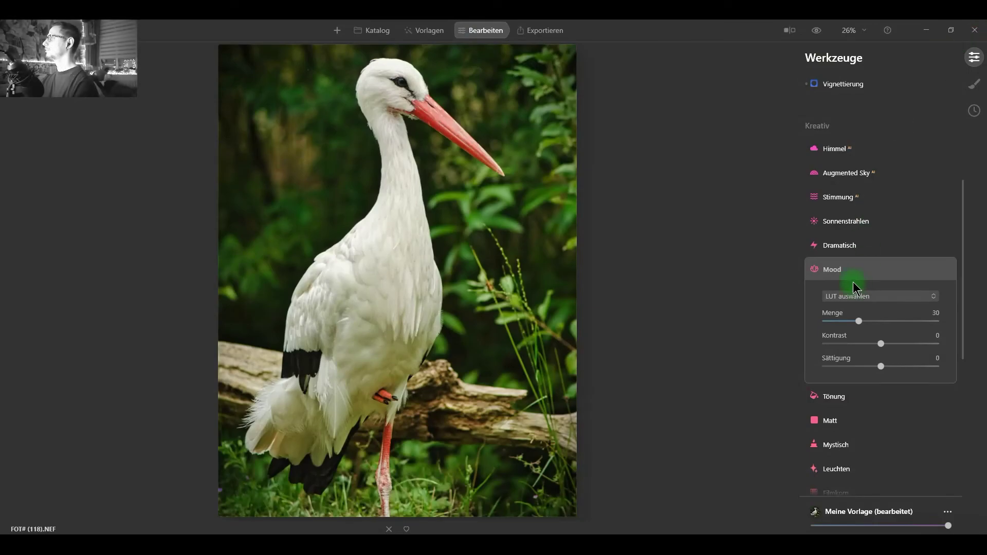
pyautogui.click(875, 297)
pyautogui.click(874, 32)
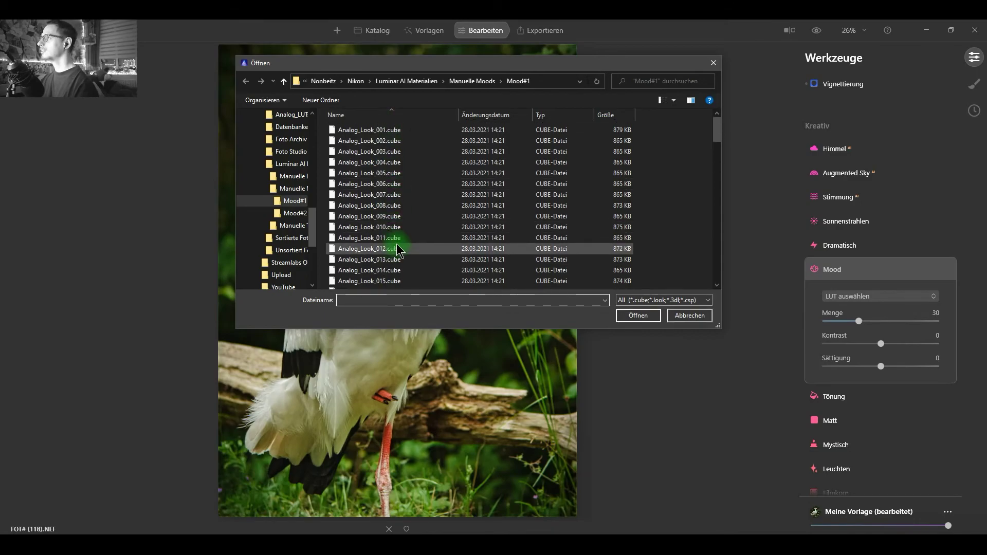
pyautogui.click(396, 129)
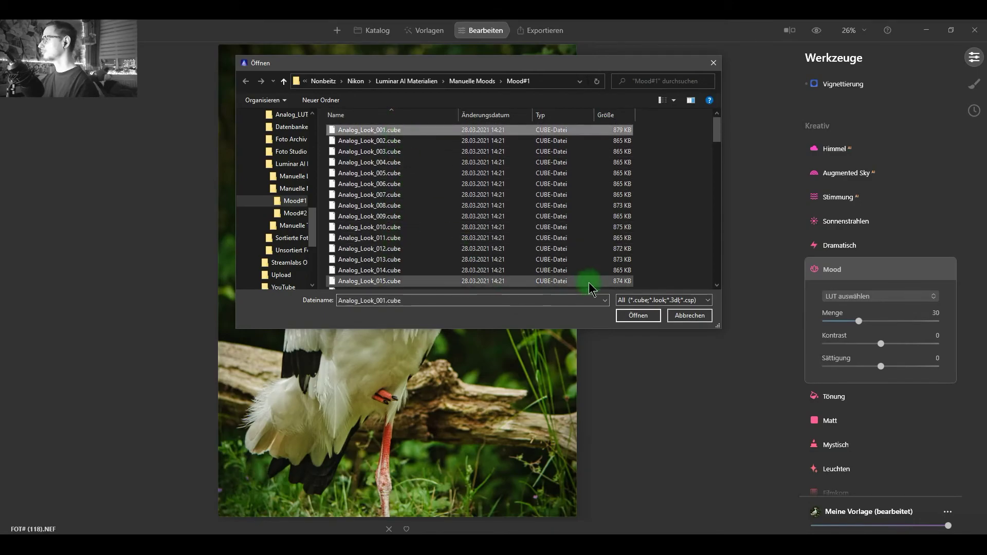
pyautogui.click(636, 315)
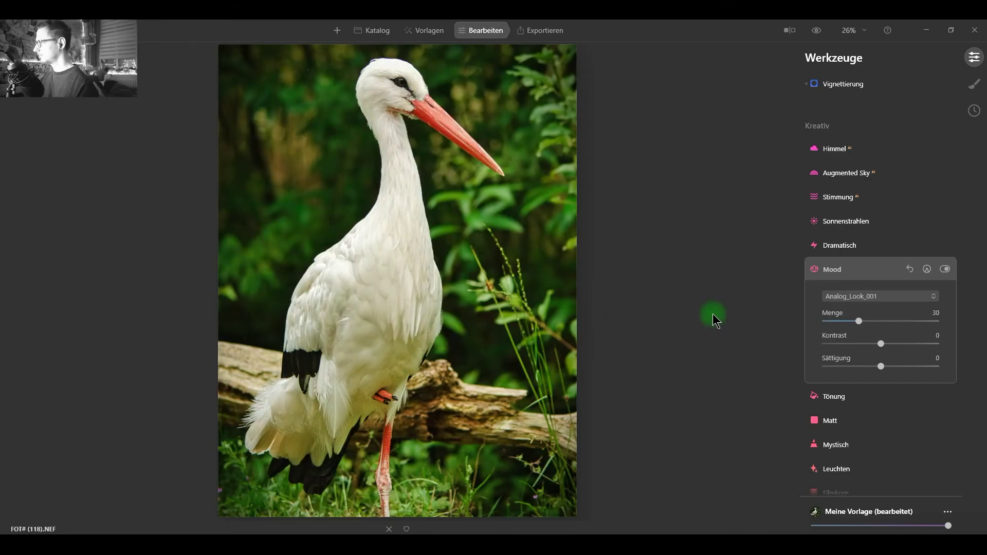
# Step: Set the Mood sliders to Menge 21, Kontrast 31 and Sättigung -34
pyautogui.moveTo(858, 321)
pyautogui.mouseDown()
pyautogui.moveTo(951, 323)
pyautogui.moveTo(865, 326)
pyautogui.moveTo(848, 336)
pyautogui.mouseUp()
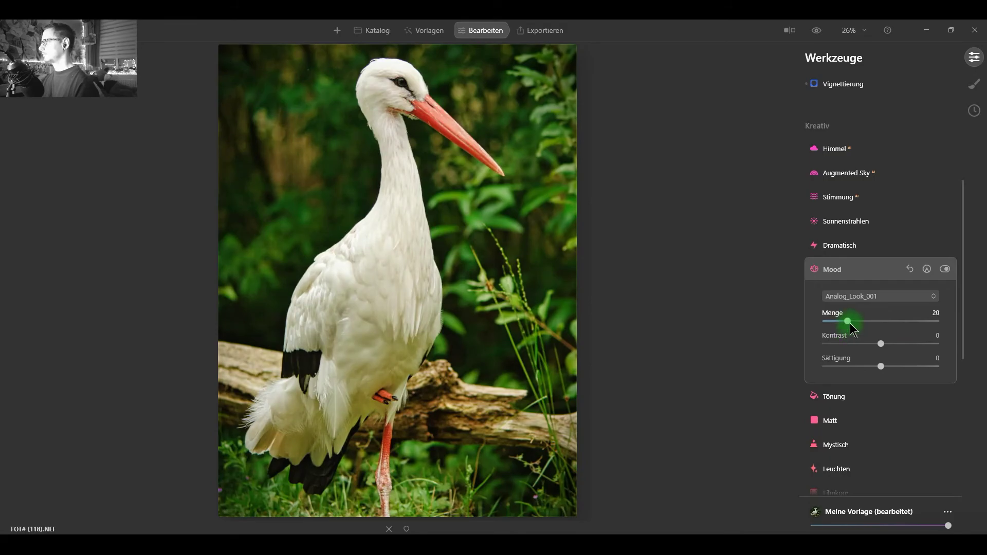
pyautogui.moveTo(848, 337)
pyautogui.mouseDown()
pyautogui.moveTo(935, 335)
pyautogui.moveTo(862, 340)
pyautogui.mouseUp()
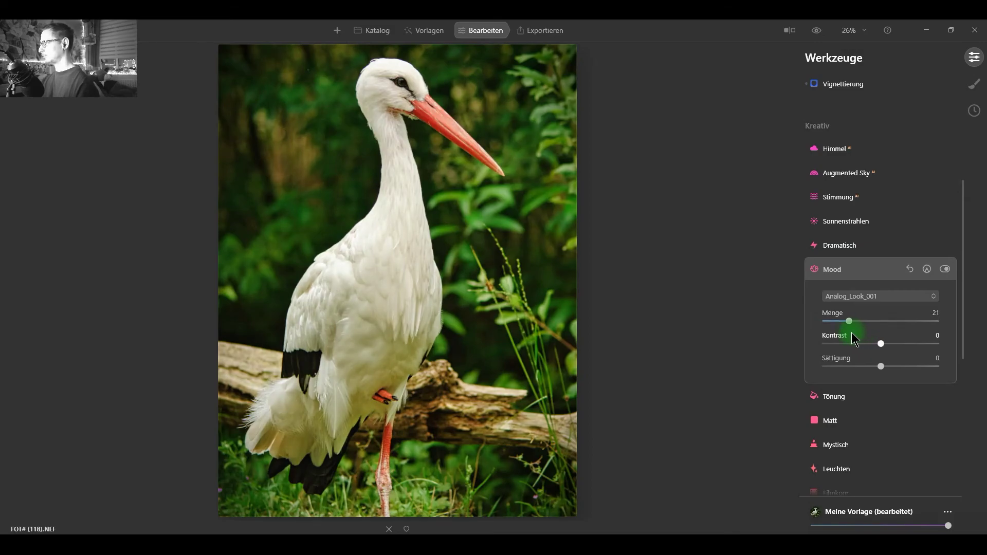
pyautogui.moveTo(879, 345)
pyautogui.mouseDown()
pyautogui.moveTo(864, 349)
pyautogui.moveTo(882, 351)
pyautogui.mouseUp()
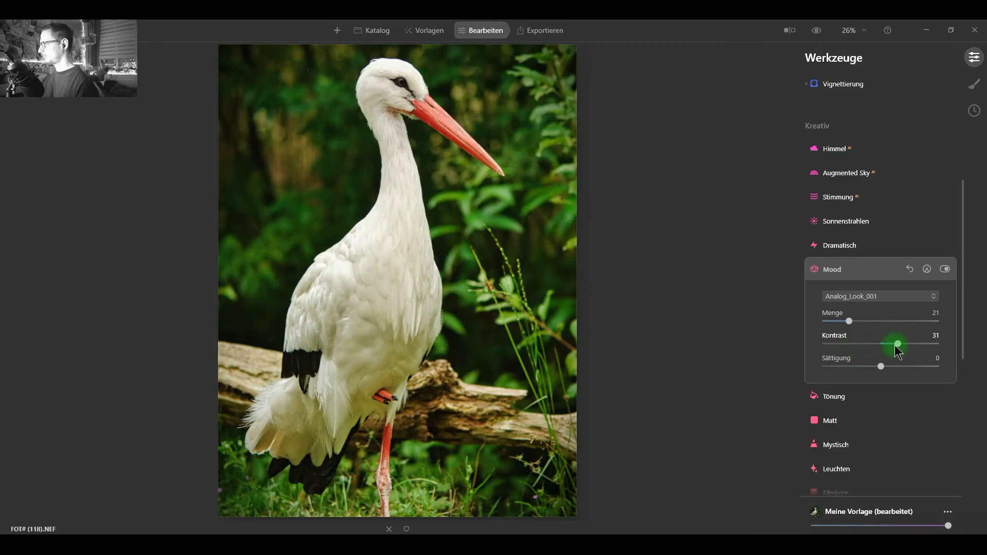
pyautogui.moveTo(882, 365)
pyautogui.mouseDown()
pyautogui.moveTo(943, 365)
pyautogui.moveTo(843, 369)
pyautogui.moveTo(866, 369)
pyautogui.mouseUp()
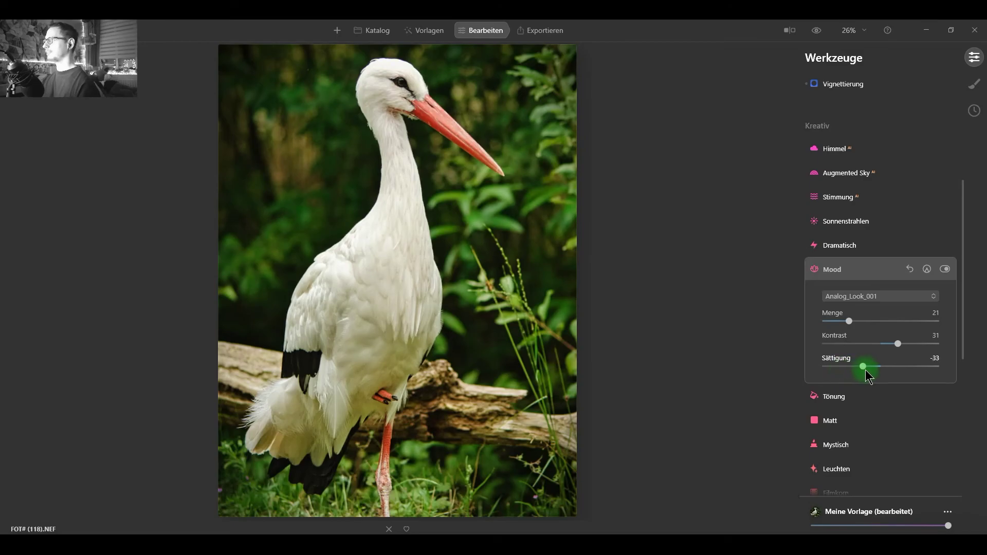
pyautogui.moveTo(863, 367)
pyautogui.mouseDown()
pyautogui.moveTo(906, 369)
pyautogui.moveTo(863, 376)
pyautogui.mouseUp()
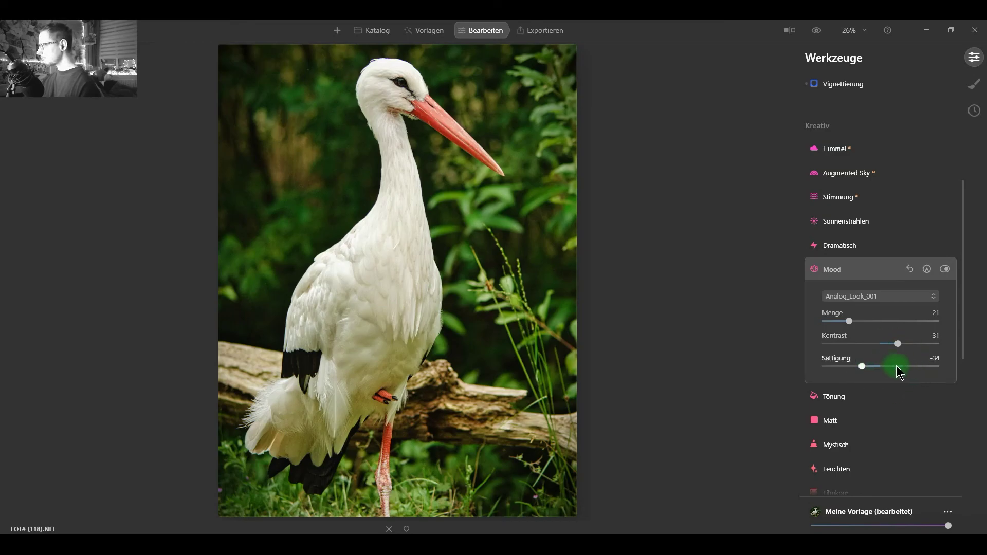
# Step: Collapse Mood, return to the top of the tool list, and zoom the stork photo to fit
pyautogui.click(832, 271)
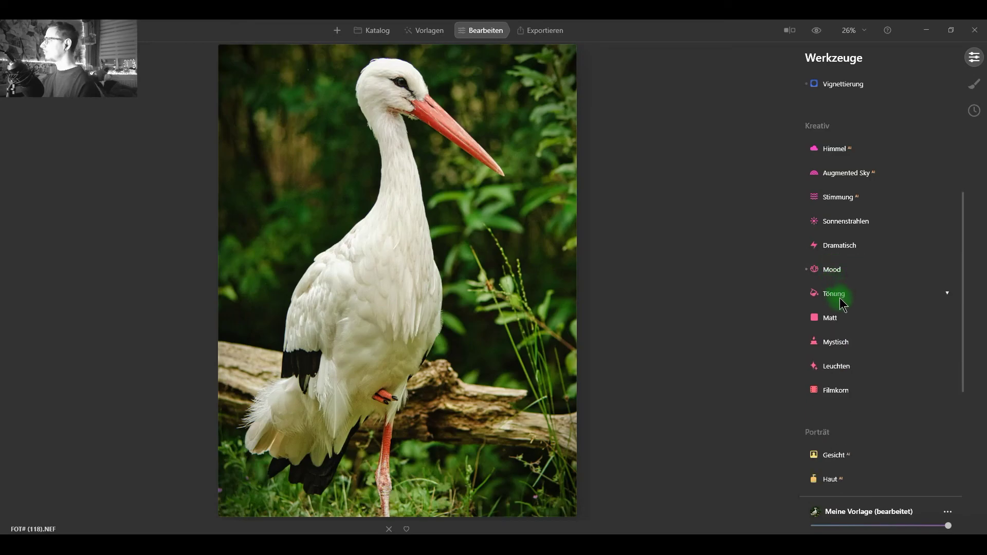
pyautogui.scroll(5, 843, 303)
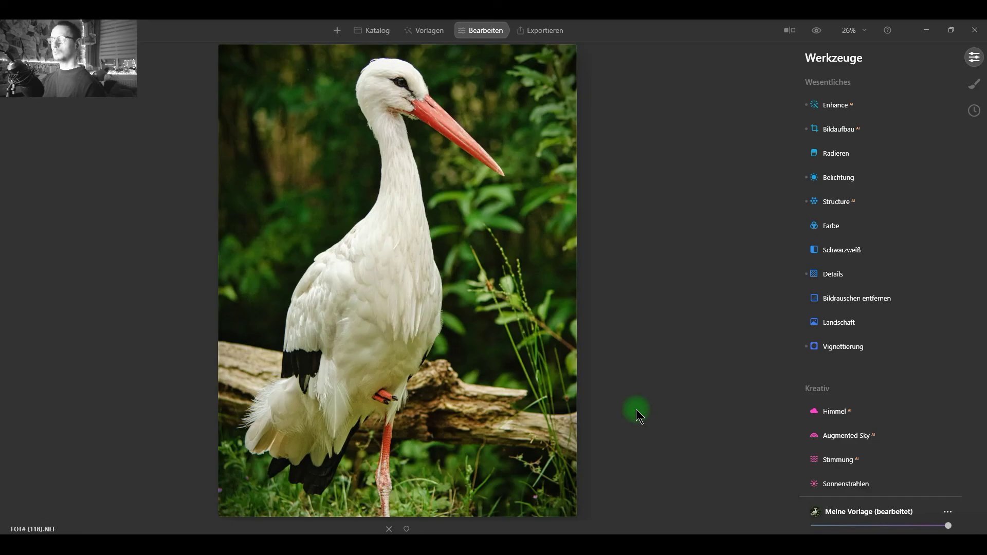
pyautogui.hotkey('ctrl', '-')
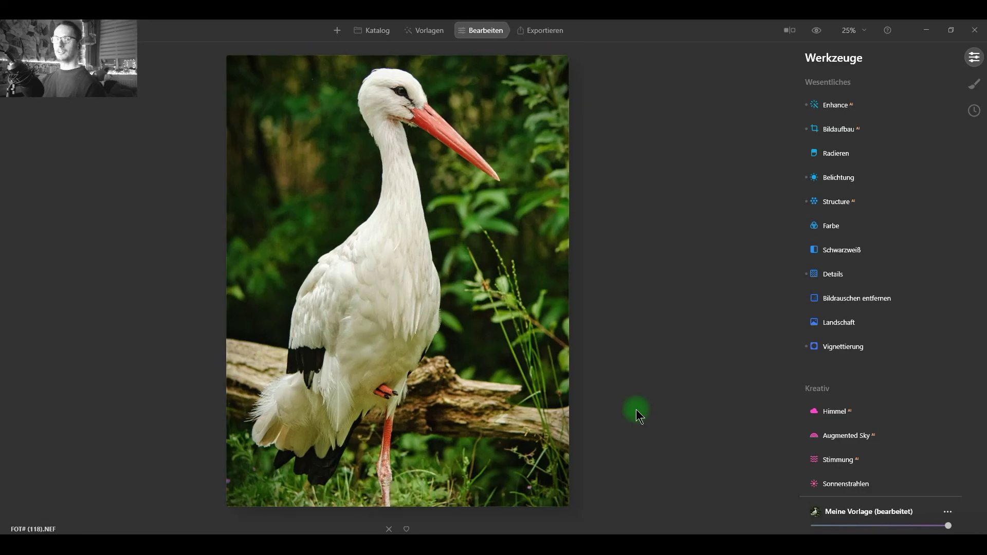